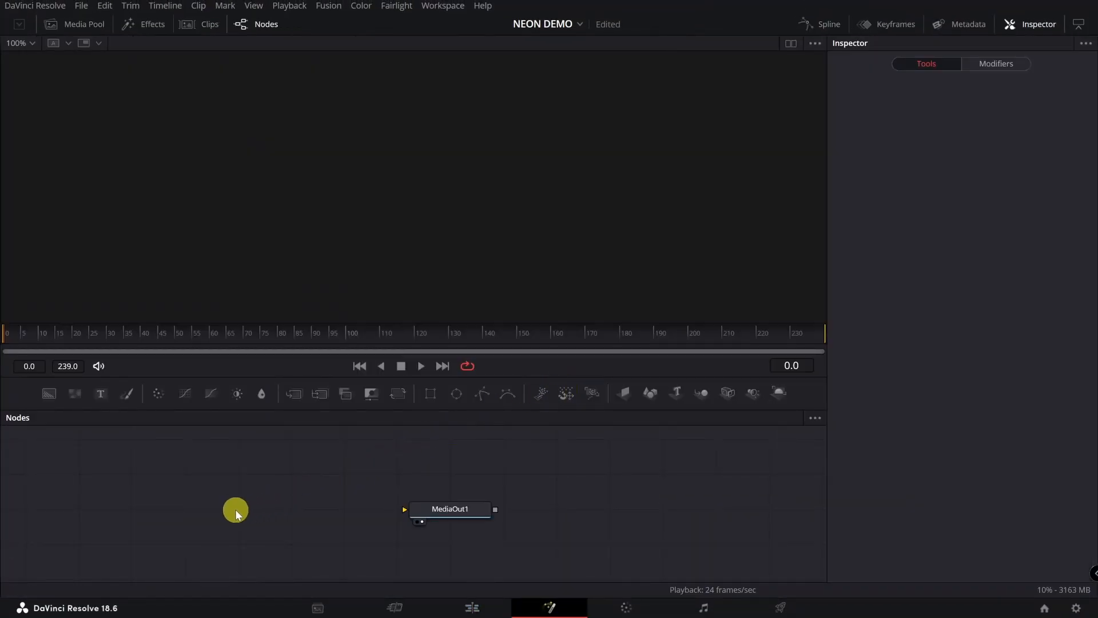
- Add a Text+ node feeding MediaOut1 and type DAVINCI as its text
click(434, 515)
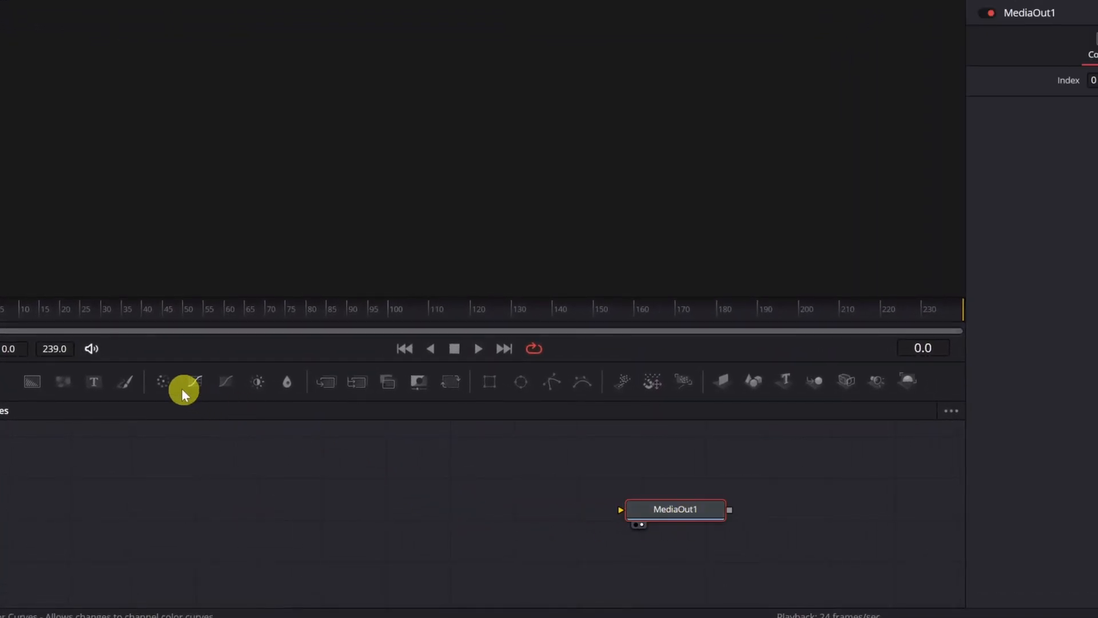
drag(97, 382, 575, 500)
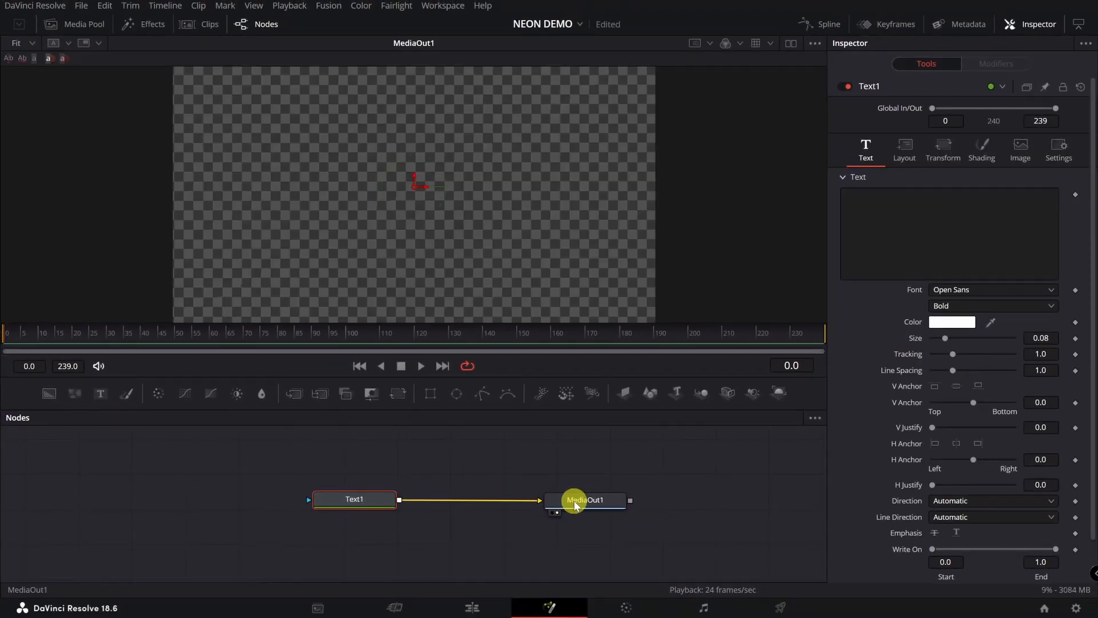
click(962, 226)
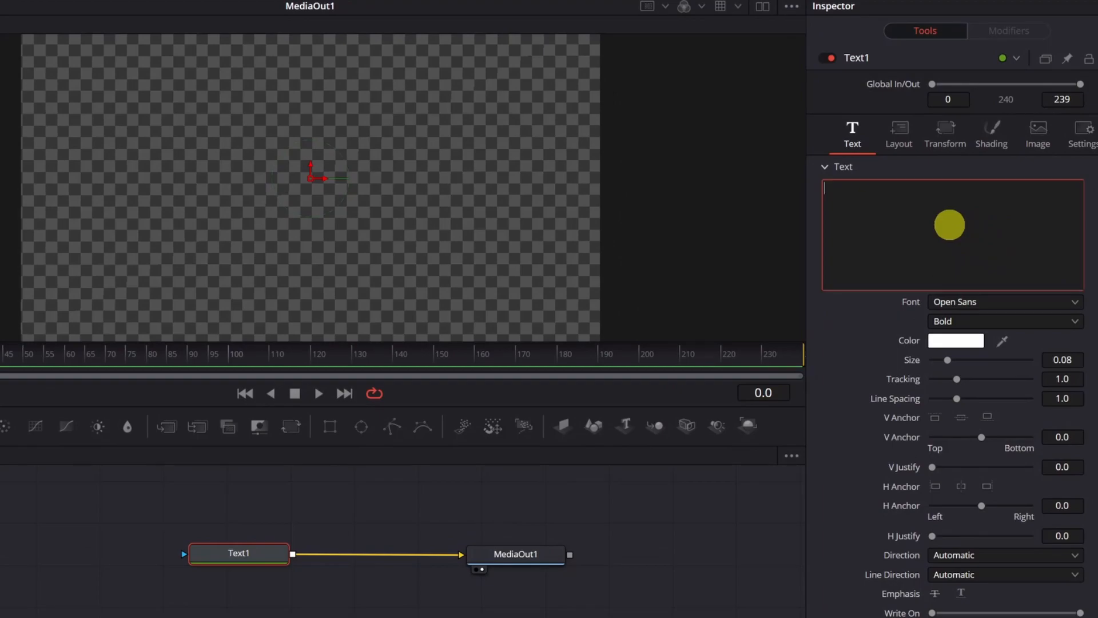
text(D)
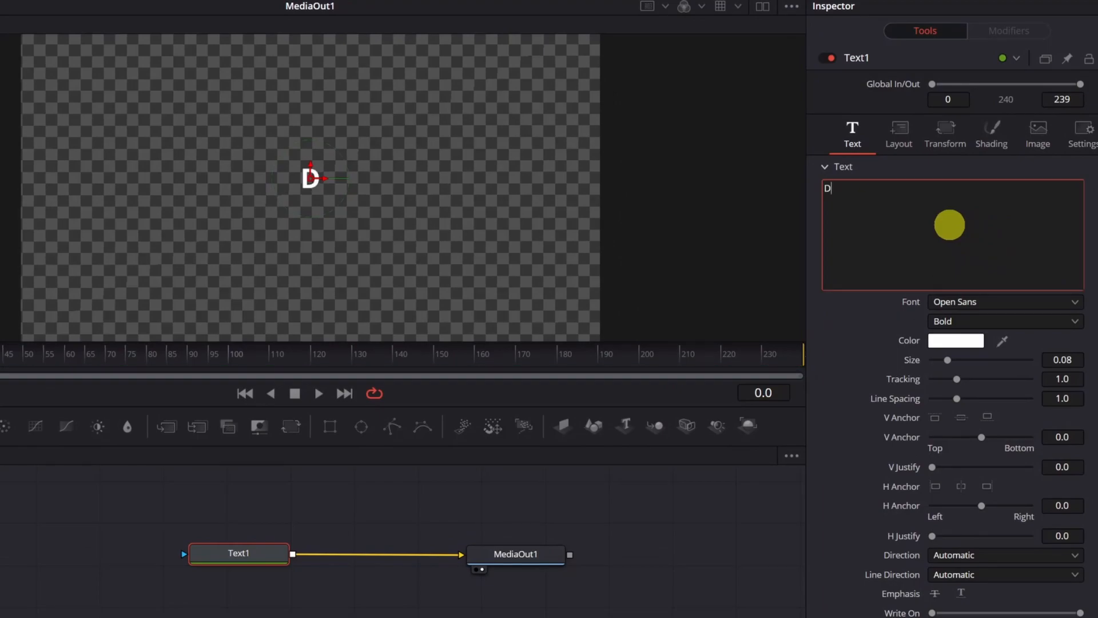
text(AVINCI)
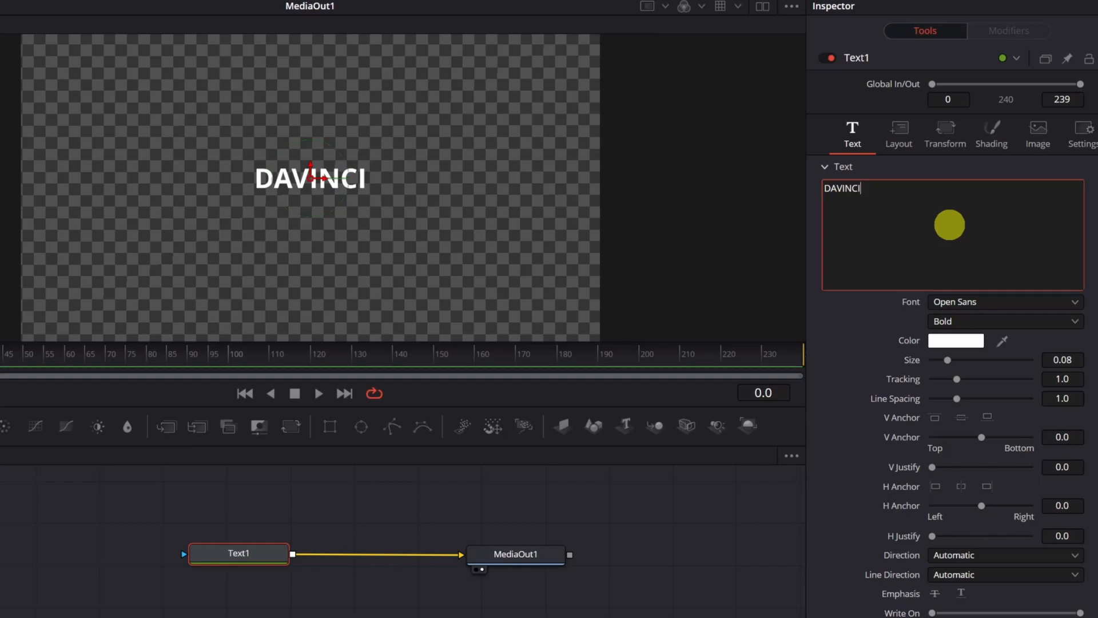
- Switch the DAVINCI text to the Beon font and raise its size to about 0.33
click(990, 302)
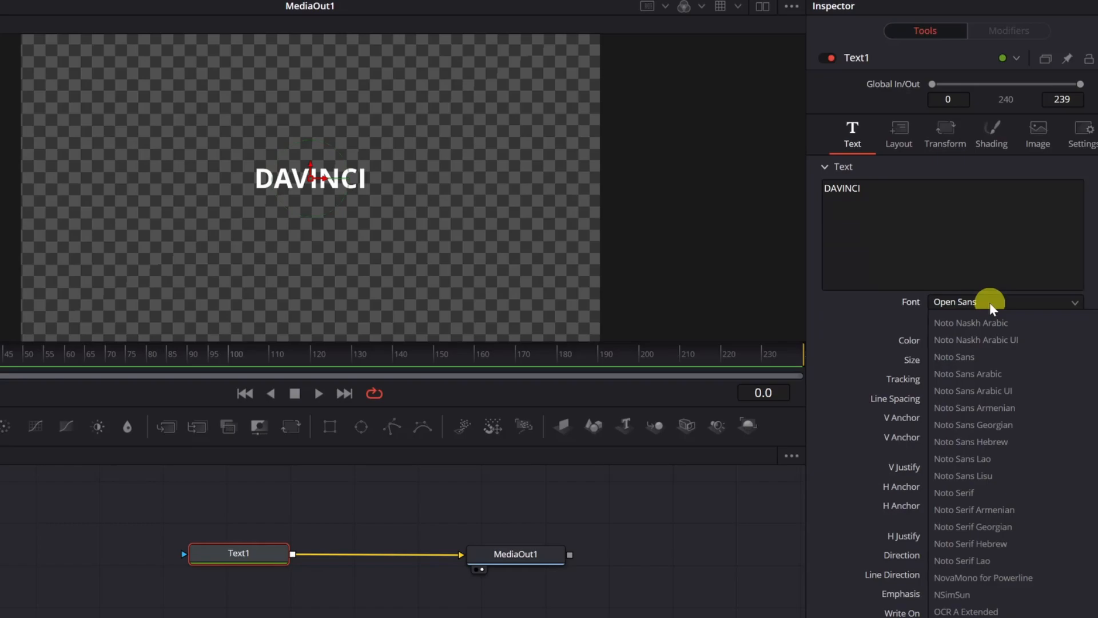
key(b)
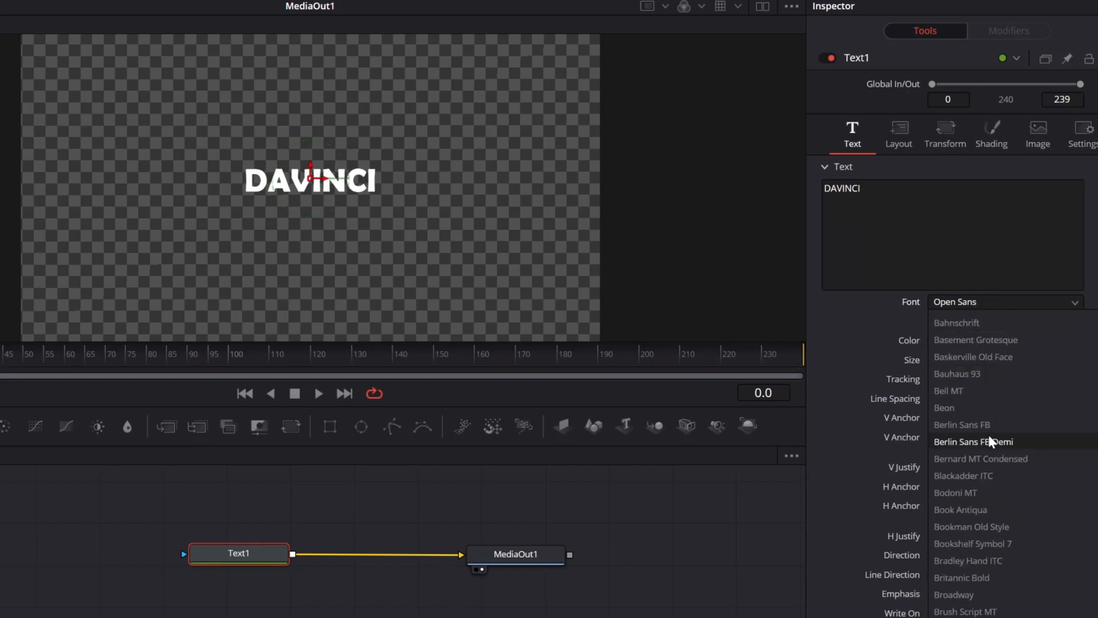
click(976, 411)
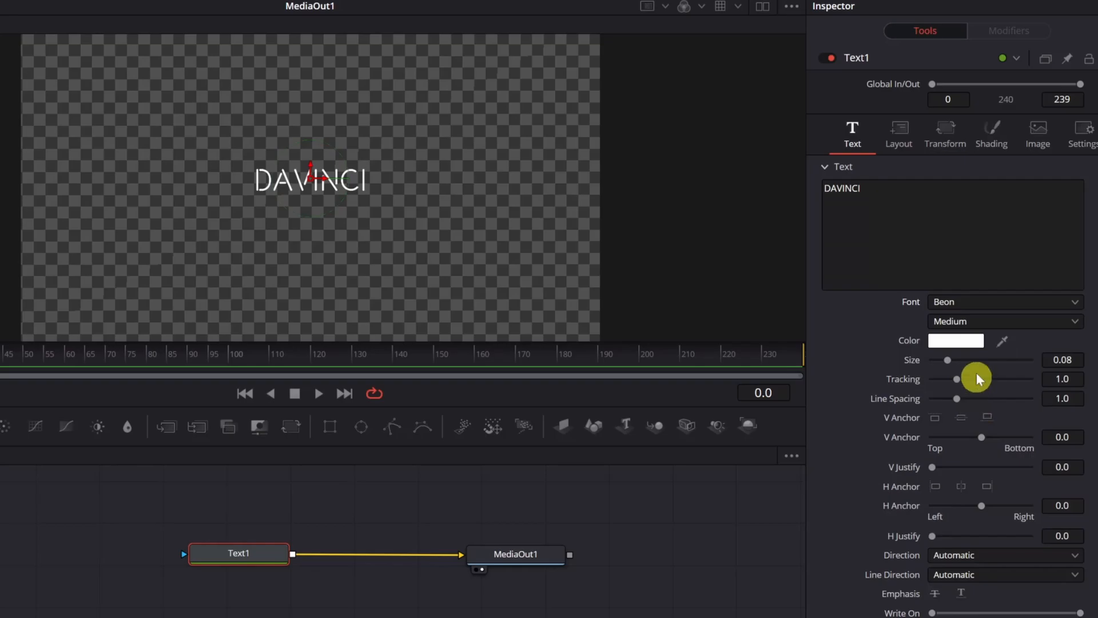
drag(945, 359, 985, 331)
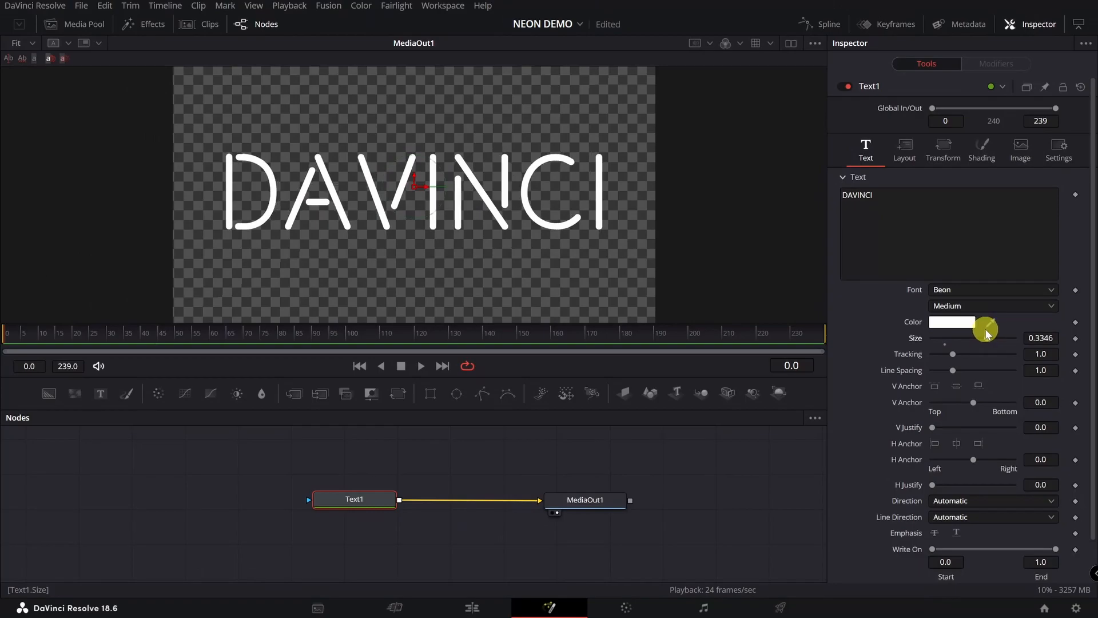
- Set the text Appearance to Outline with thickness 0.0053 and turn off Checker Underlay
click(982, 148)
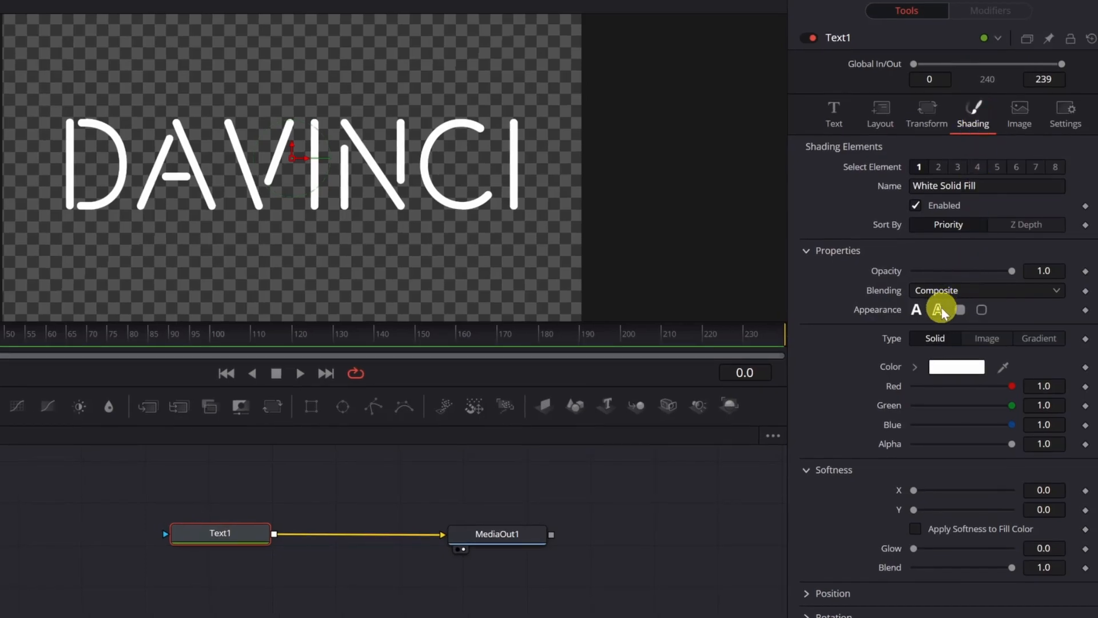
click(939, 311)
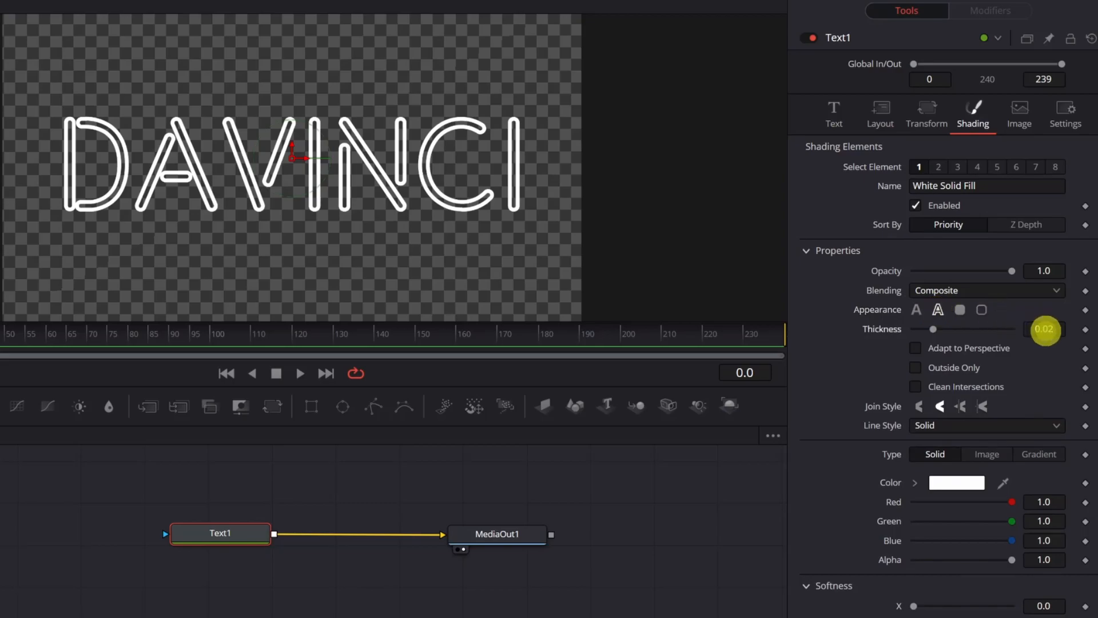
mouse_move(1044, 330)
mouse_down()
mouse_move(922, 328)
mouse_move(933, 327)
mouse_up()
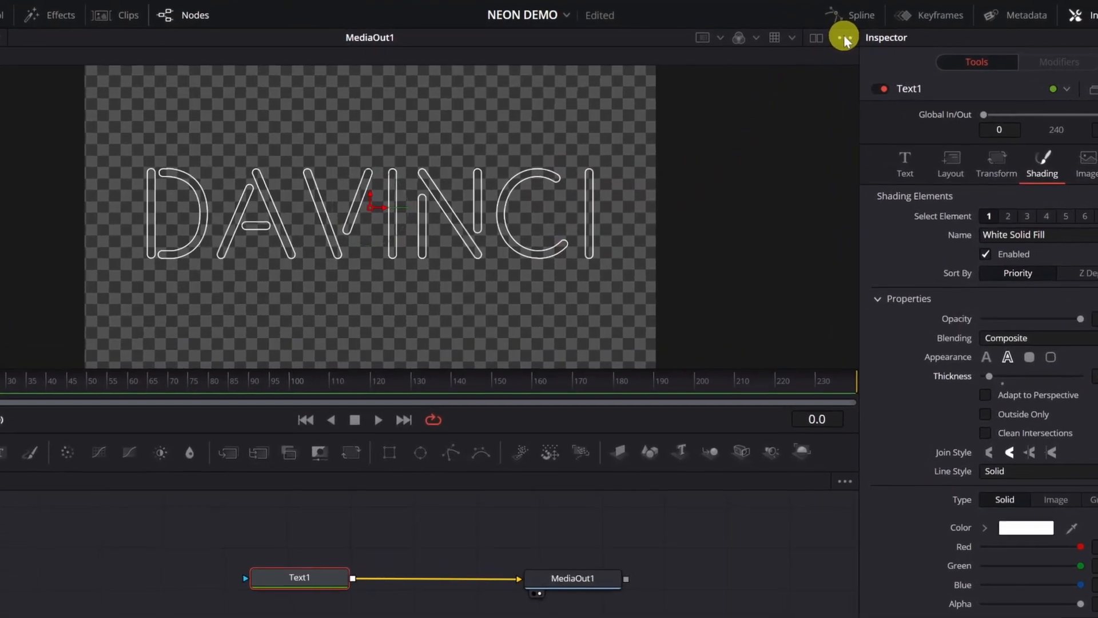
click(844, 39)
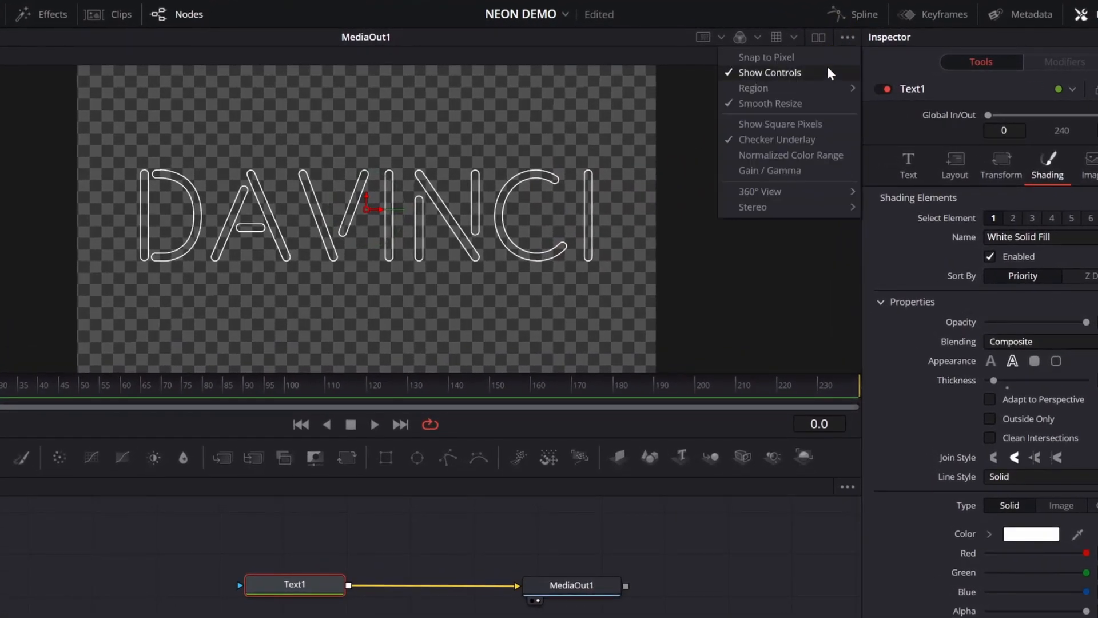
click(798, 139)
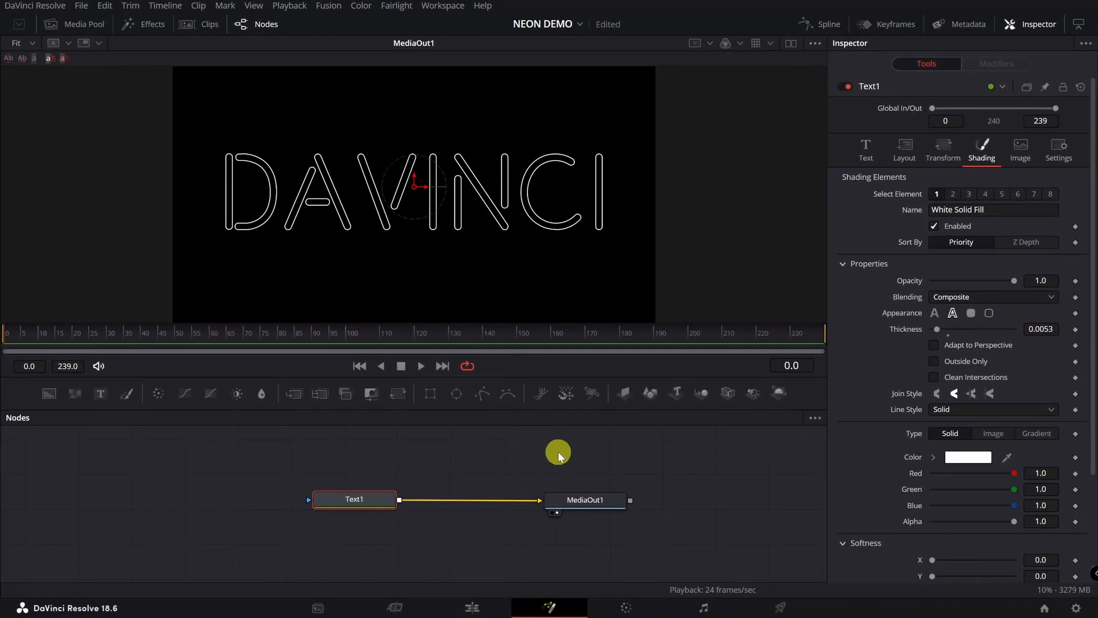
- Show Text1's shading element 2, the Red Outline, in the Shading tab
click(607, 498)
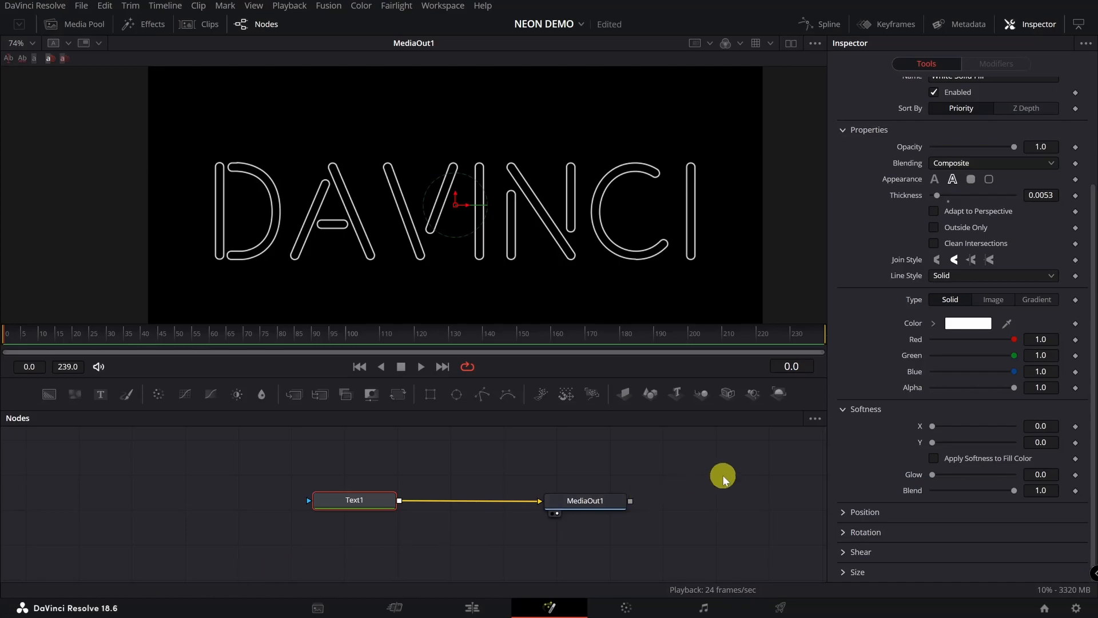
scroll(1031, 265, up, 3)
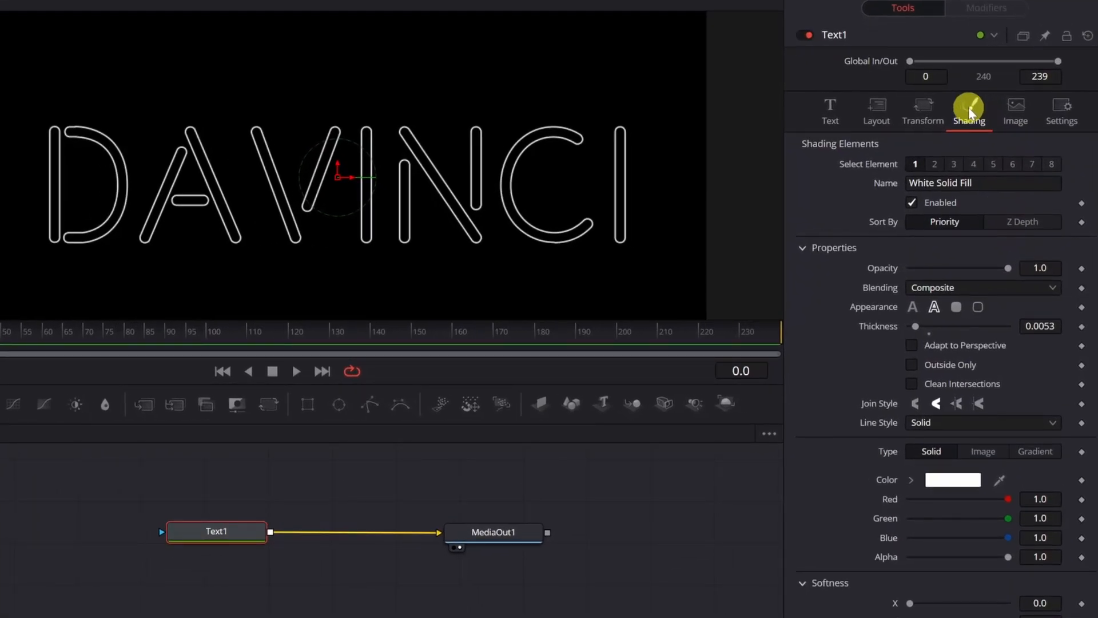
click(934, 164)
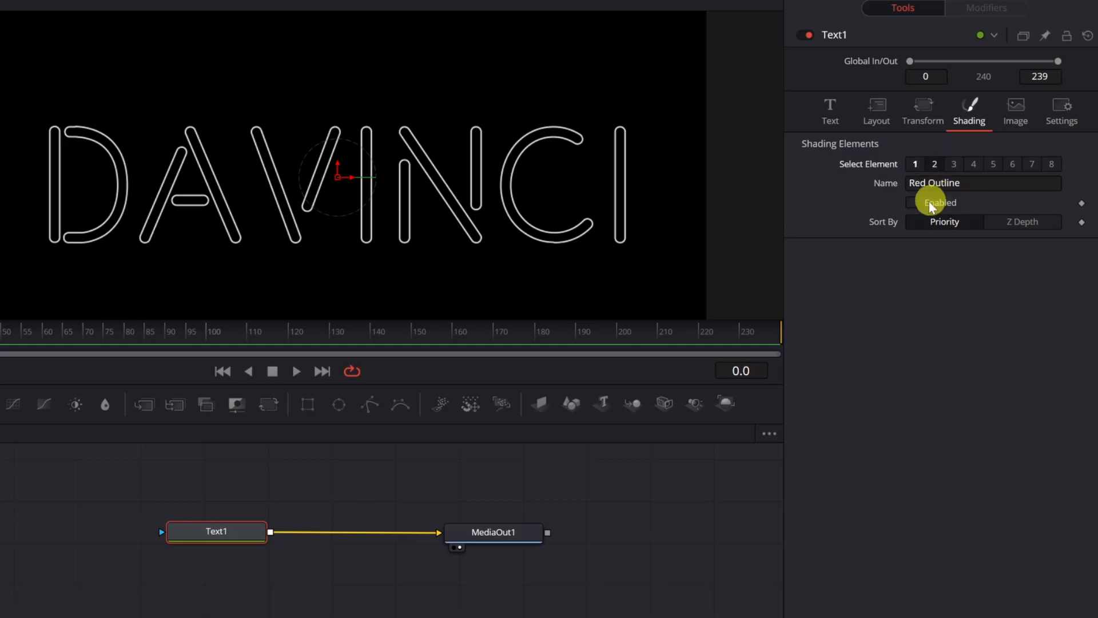
- Enable the Red Outline element and change its colour to violet #5735ff
click(913, 203)
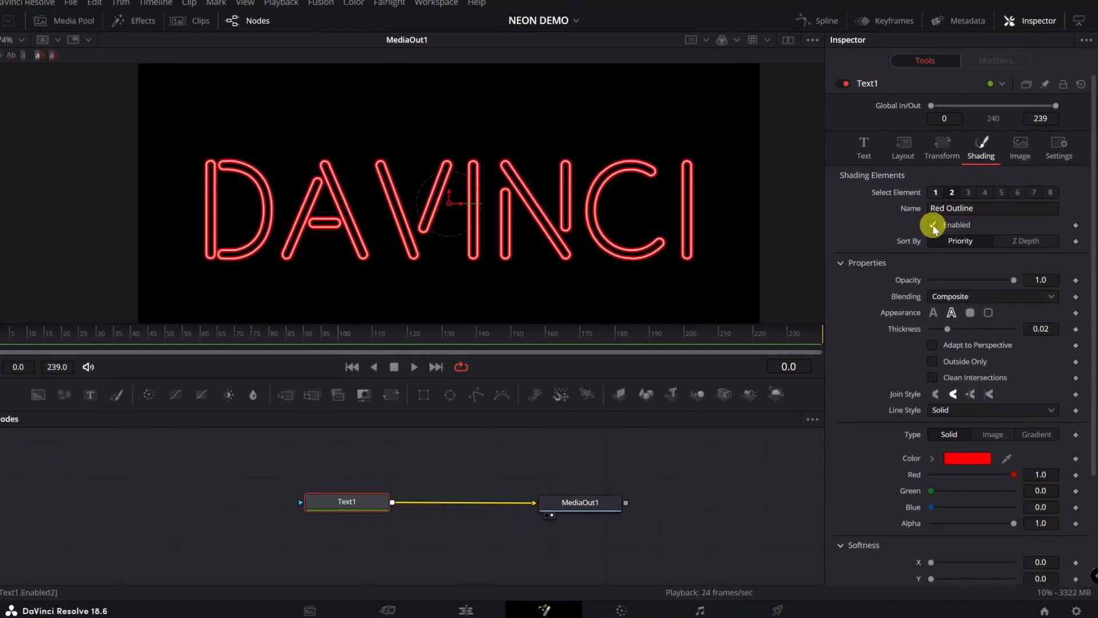
scroll(944, 303, down, 3)
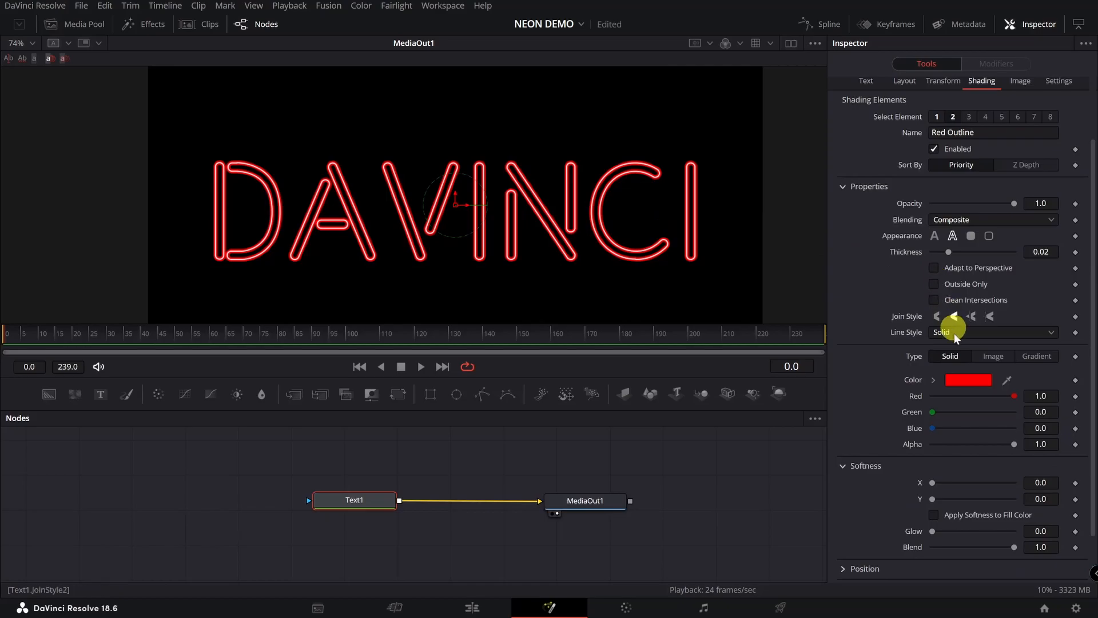
click(964, 382)
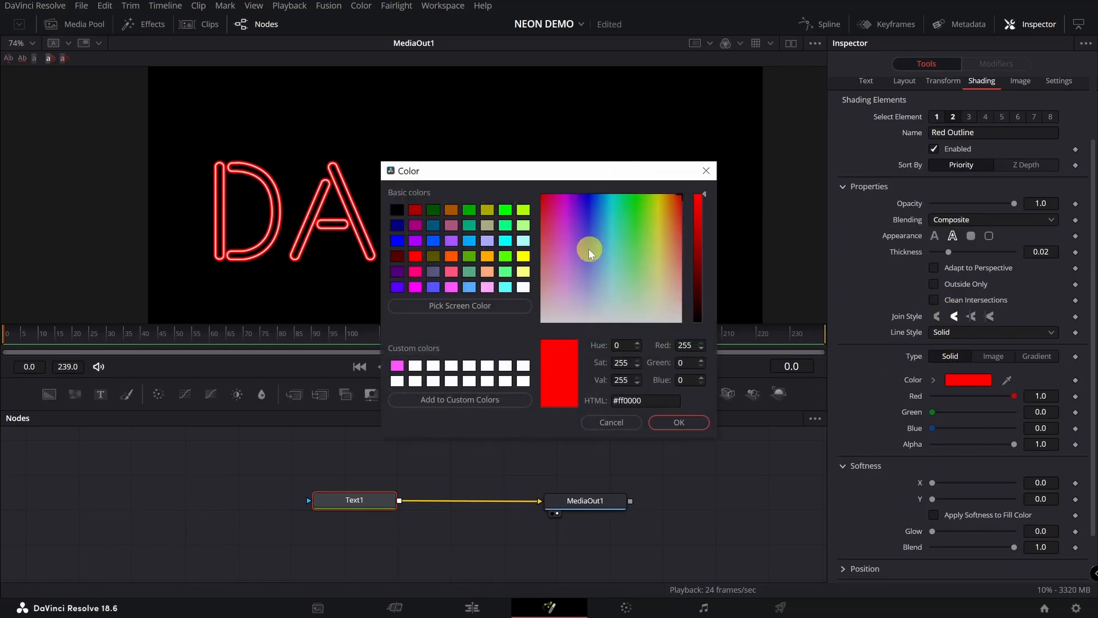
drag(605, 182, 281, 155)
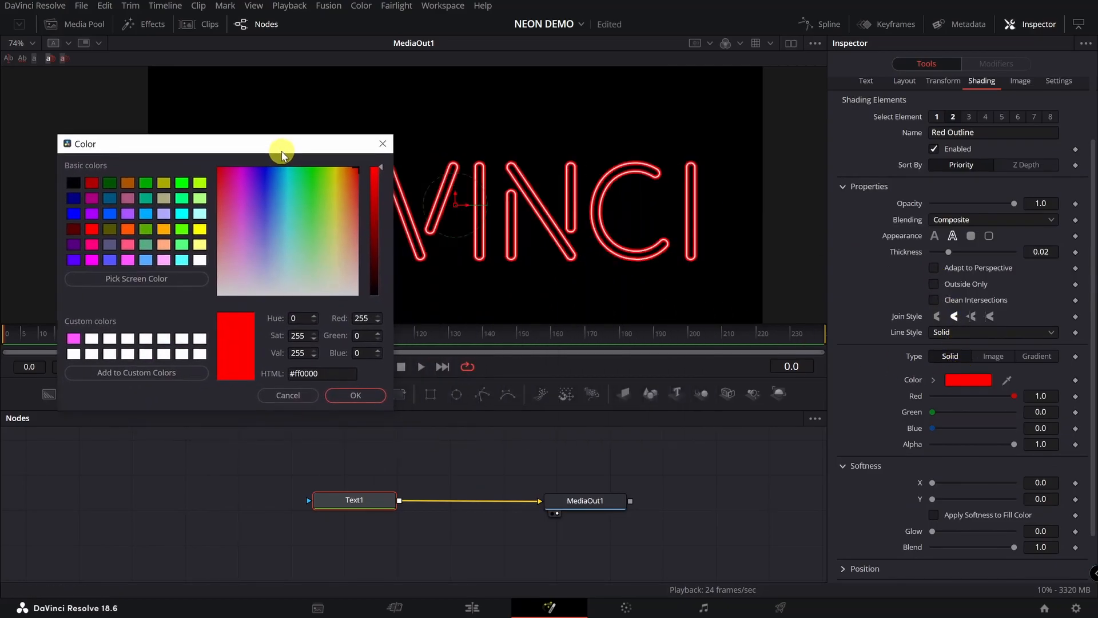
click(272, 226)
drag(271, 226, 261, 197)
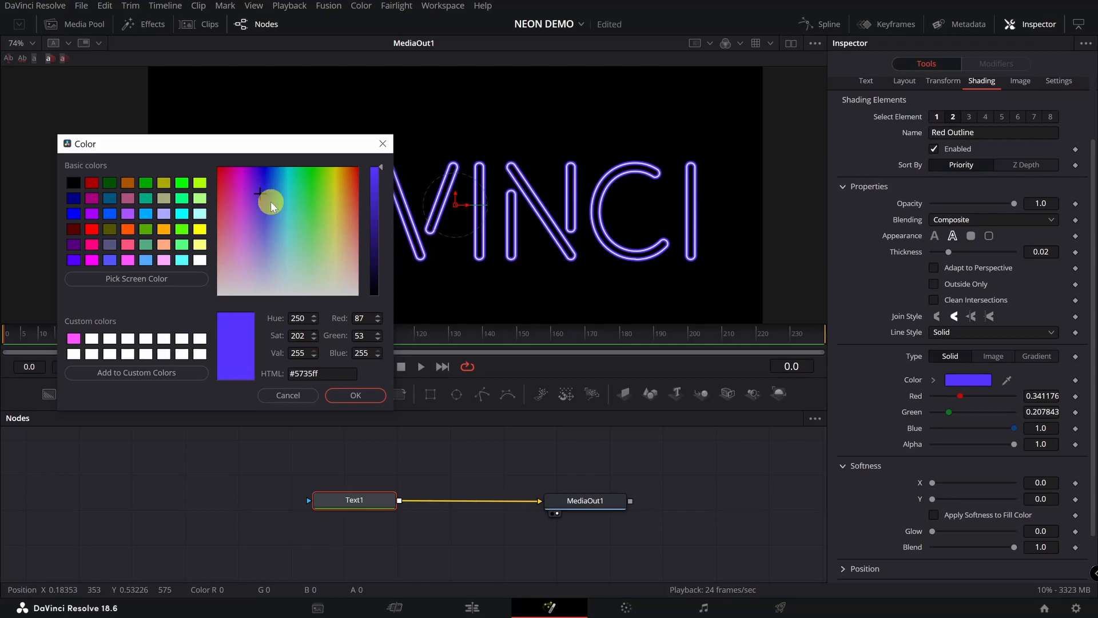
click(350, 395)
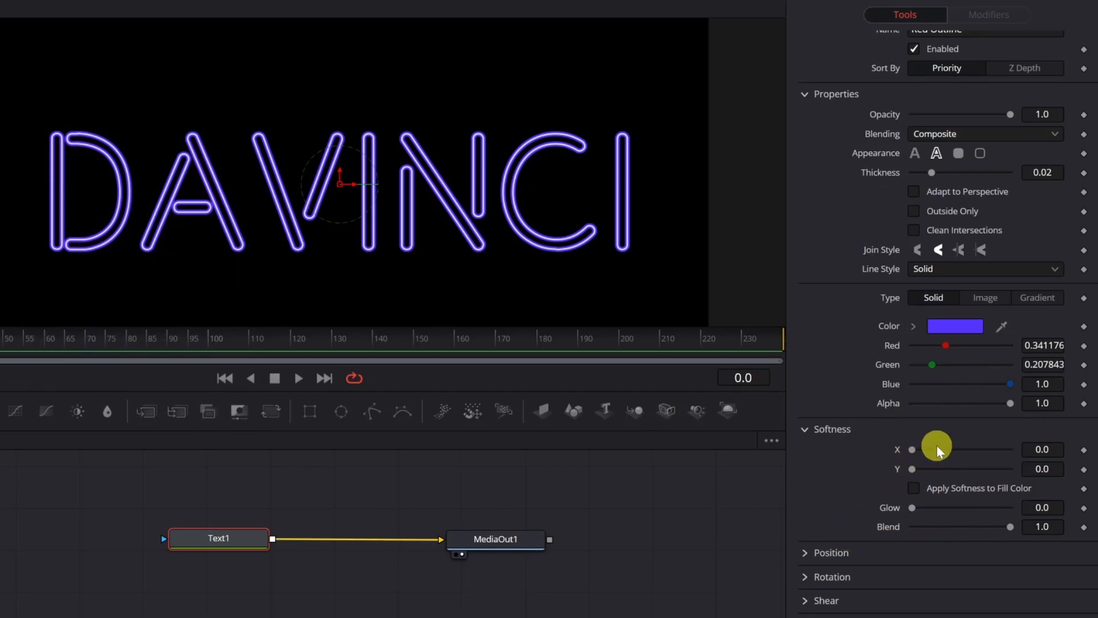
- Set the outline's Softness X and Y to 15 and raise Glow to about 0.56
click(1044, 449)
text(15)
key(Tab)
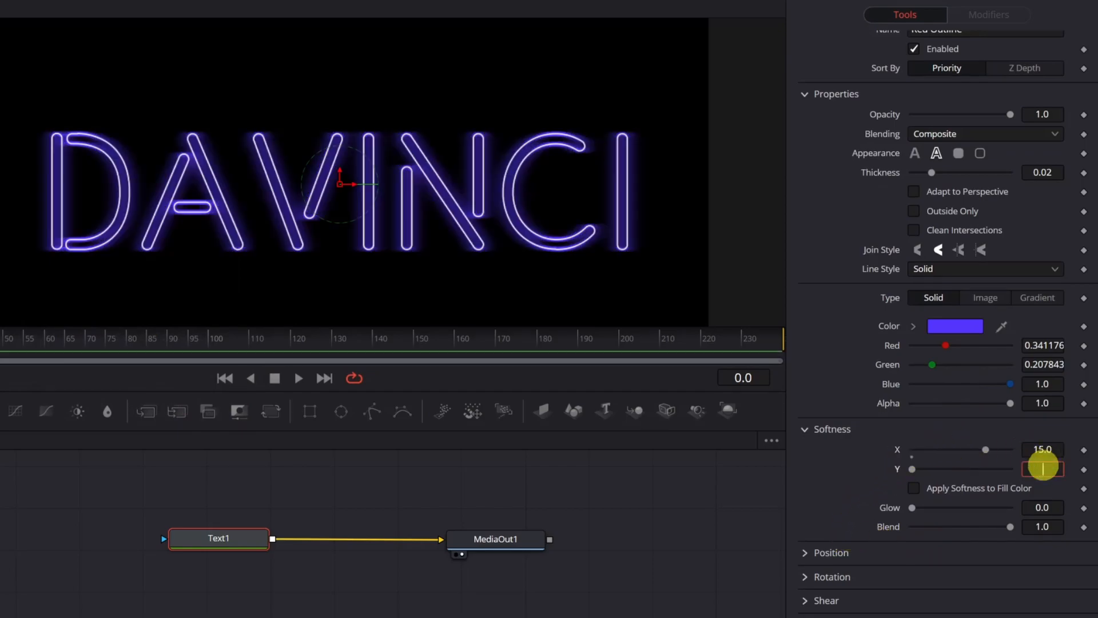
text(15)
key(Tab)
drag(912, 507, 967, 508)
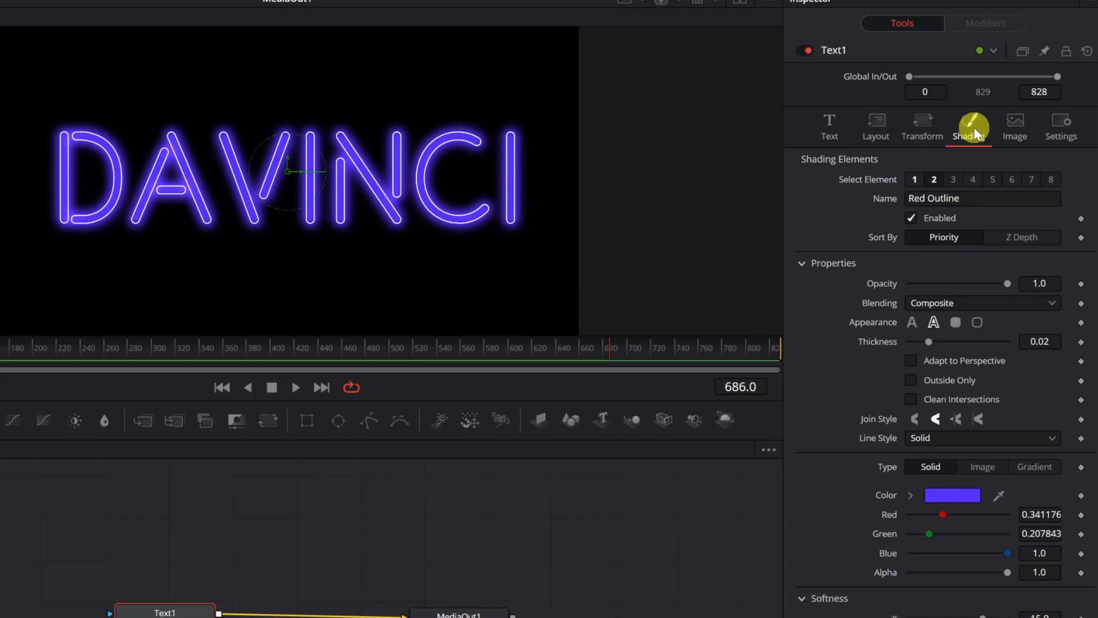
- Drive the outline Opacity with a Shake modifier and play back the result
right_click(884, 289)
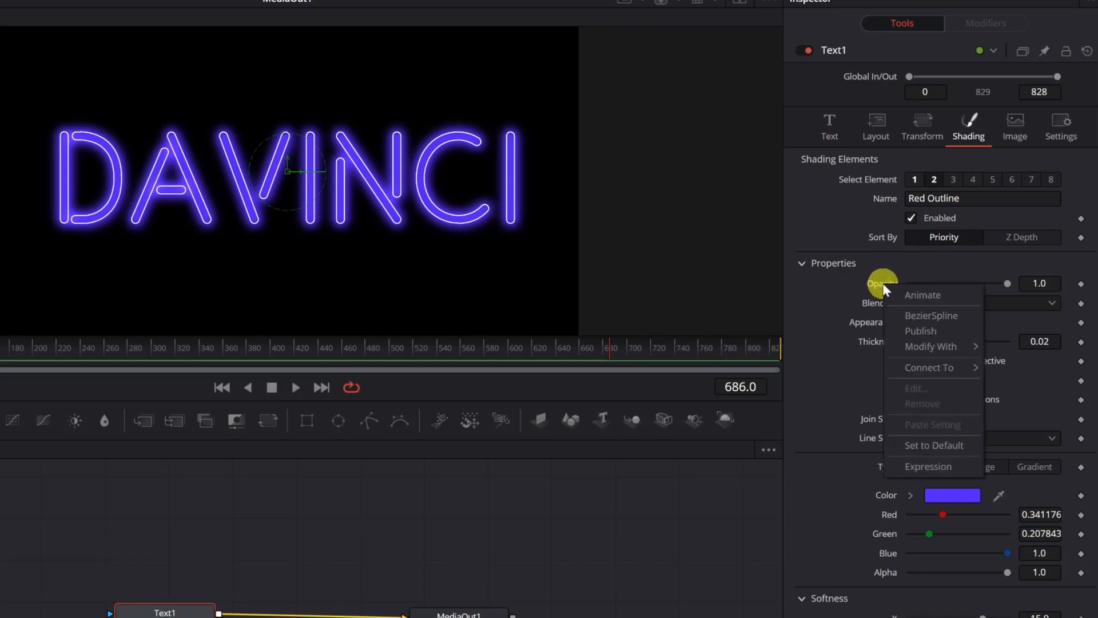
mouse_move(941, 350)
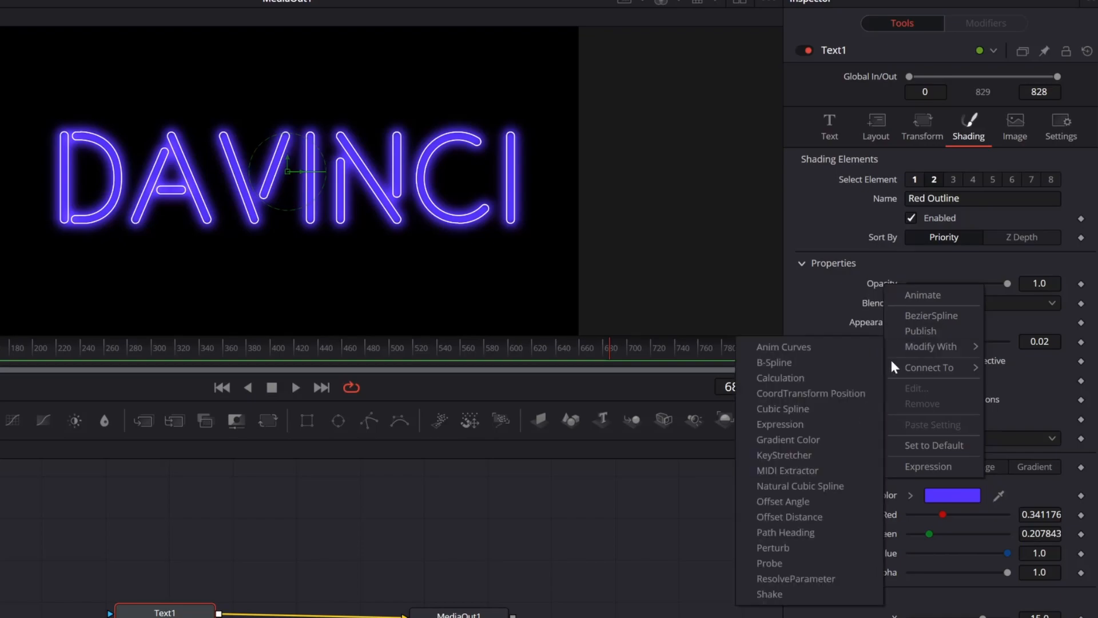
click(821, 593)
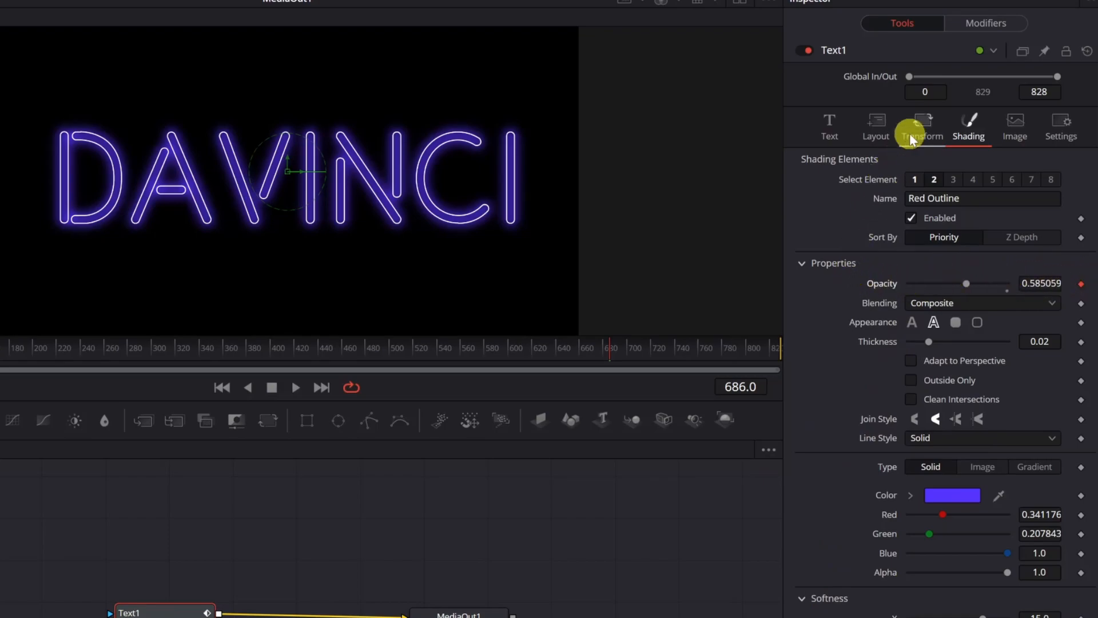
click(985, 25)
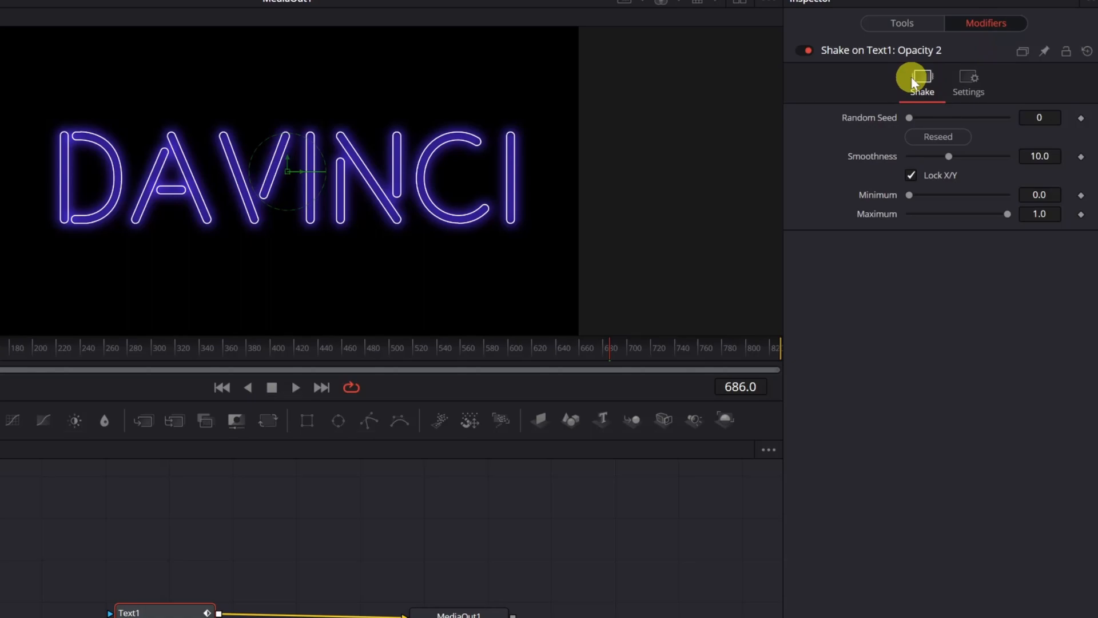
click(296, 389)
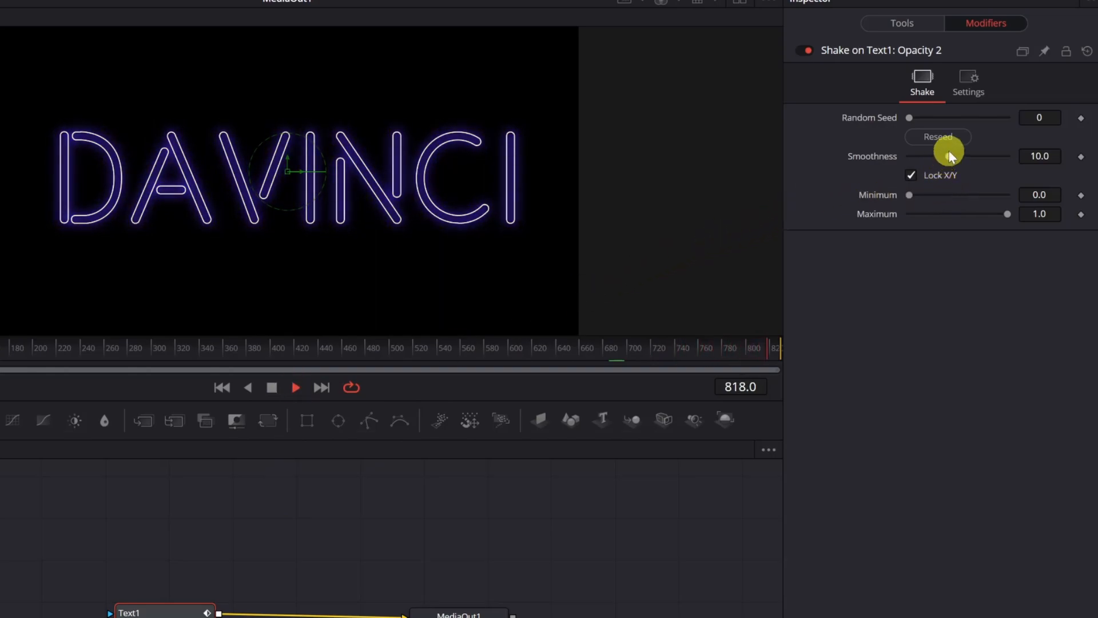
- Set the Shake Smoothness to 0.001, Minimum to 0.709 and Maximum to 1.0
drag(948, 153, 997, 153)
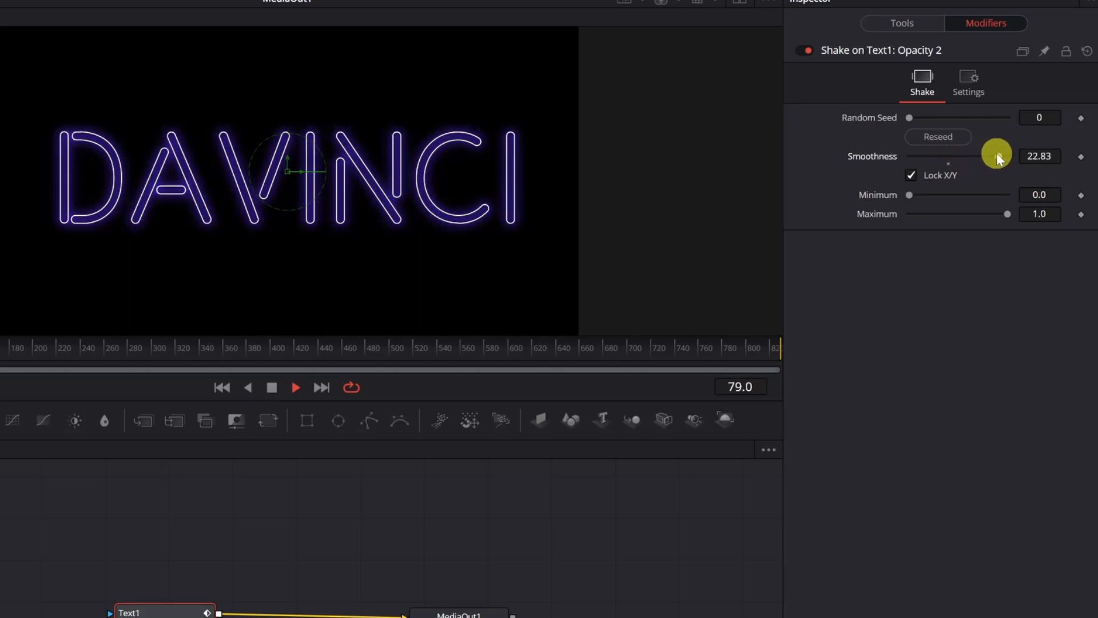
drag(987, 155, 899, 159)
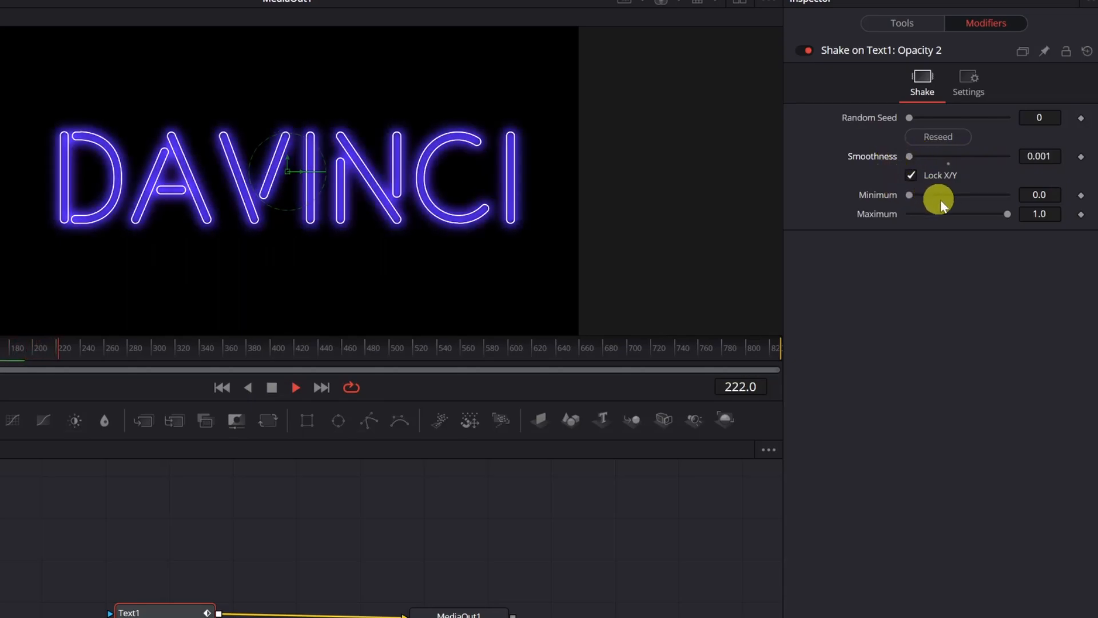
mouse_move(1006, 213)
mouse_down()
mouse_move(949, 209)
mouse_move(1007, 214)
mouse_up()
drag(910, 195, 979, 189)
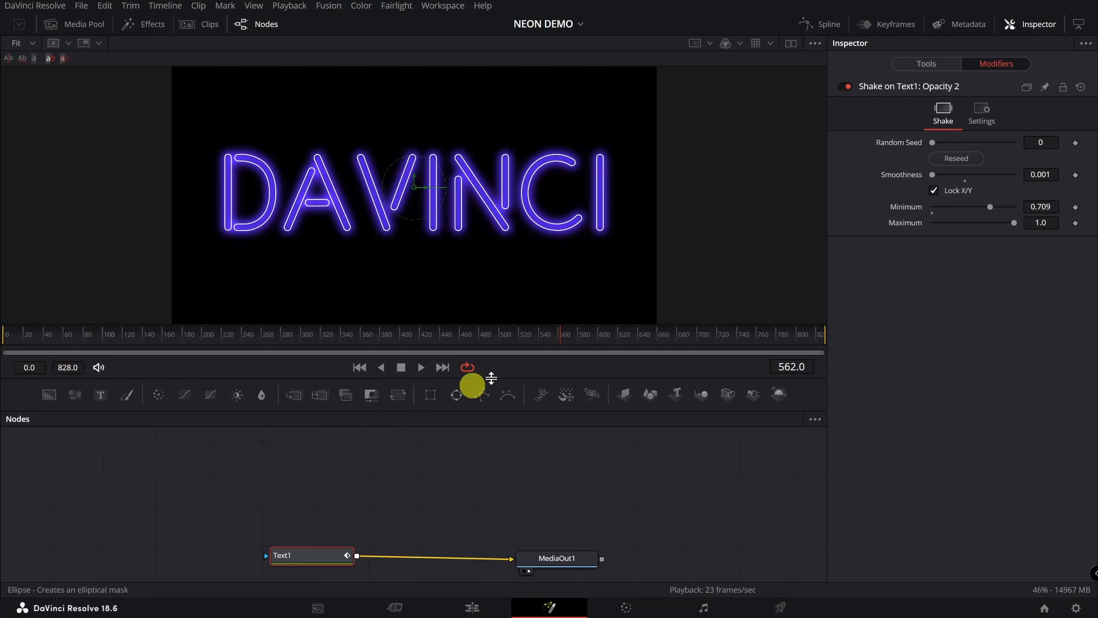
- Return to Text1's Tools settings and play back the flickering DAVINCI, then stop
click(930, 65)
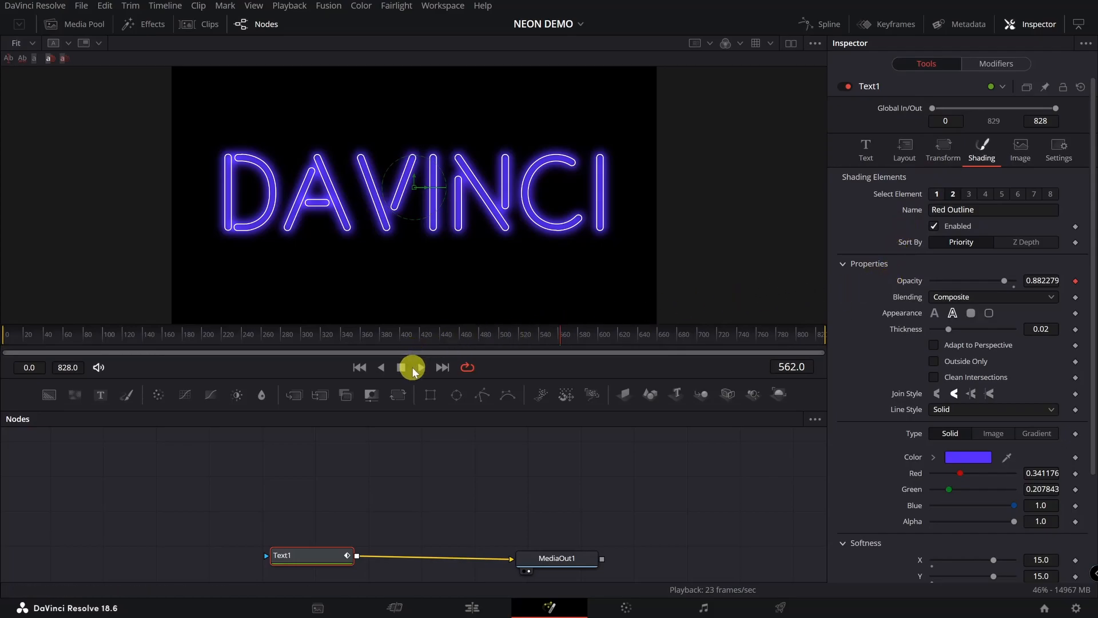
click(421, 367)
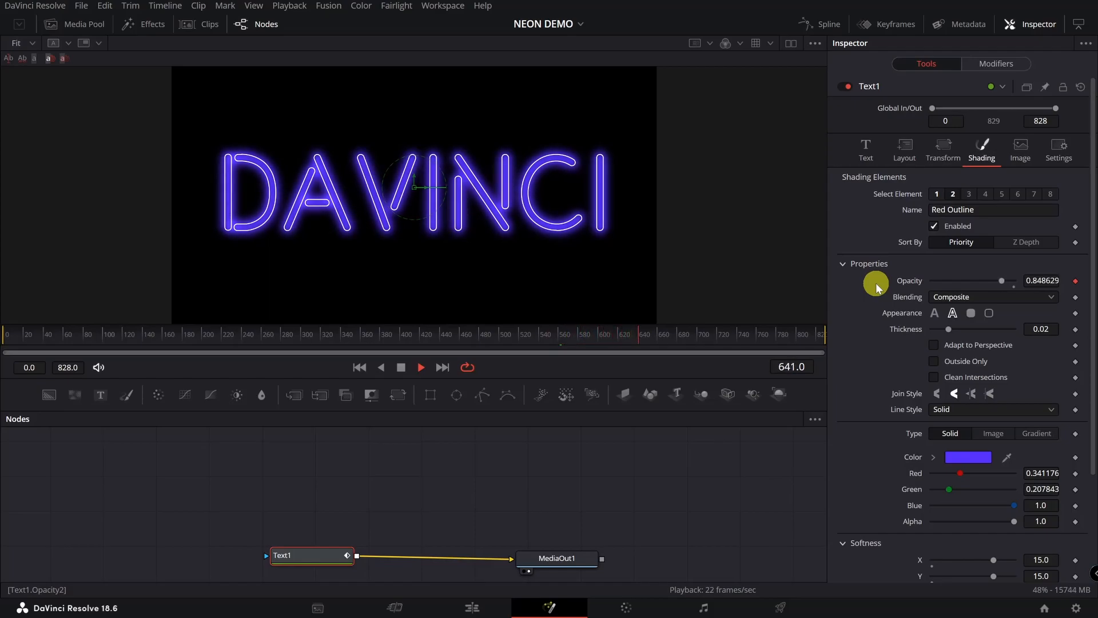
key(space)
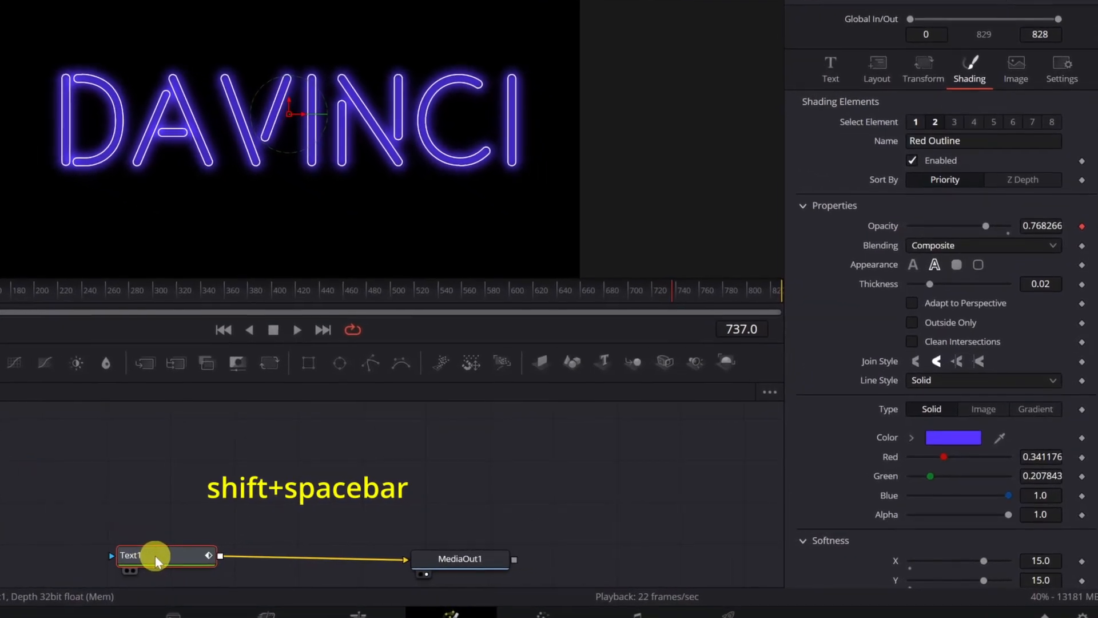
- Insert a Soft Glow node between Text1 and MediaOut1 via tool search
key(shift+space)
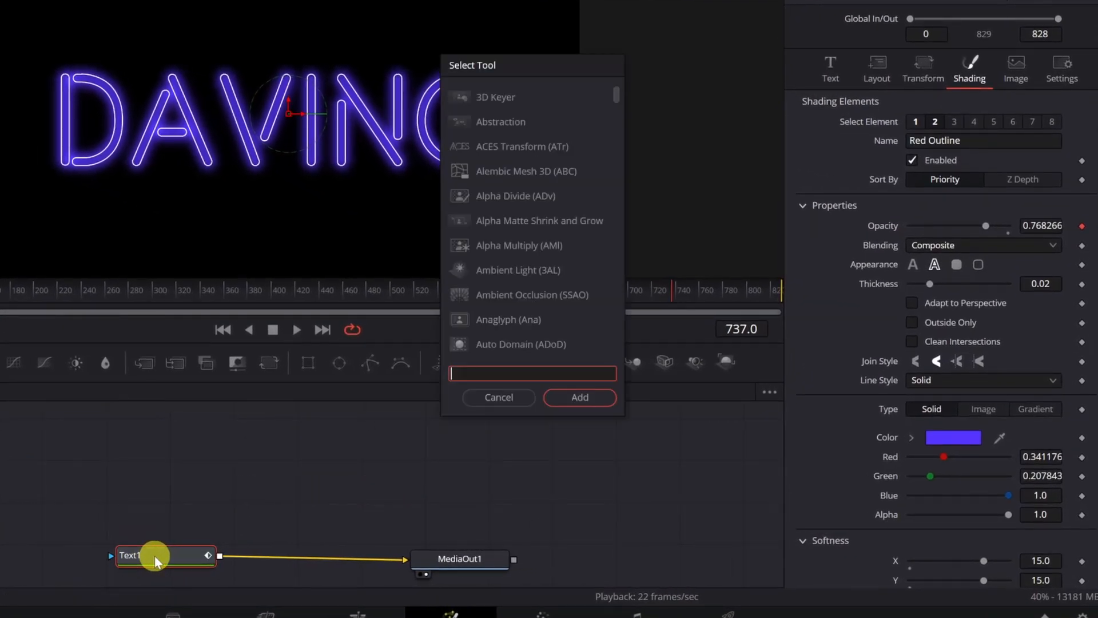
text(soft)
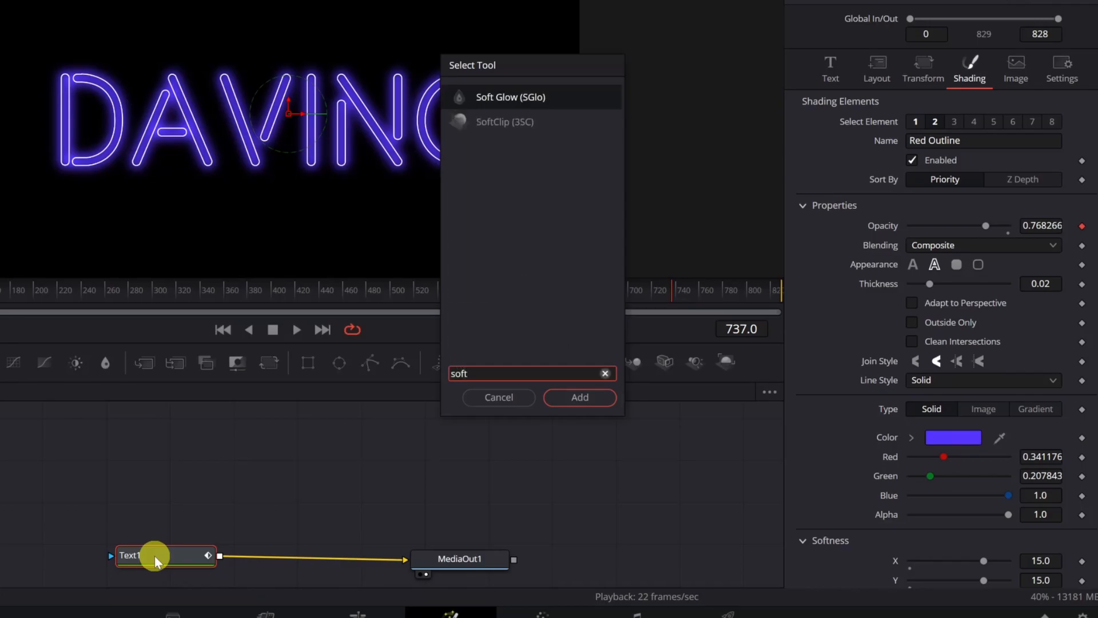
click(578, 98)
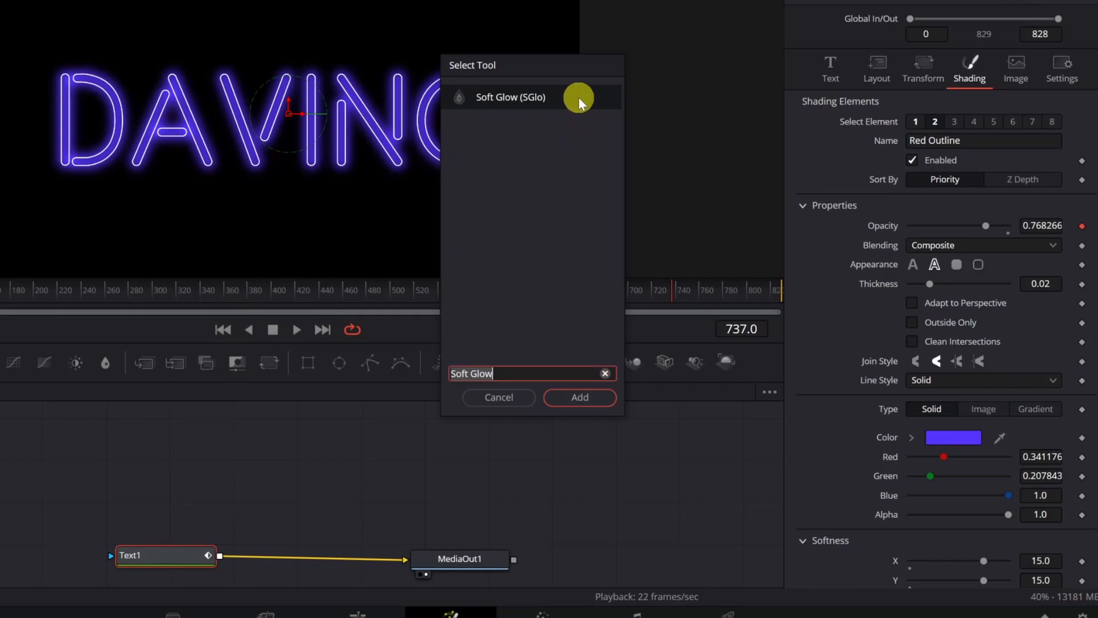
click(578, 397)
click(454, 552)
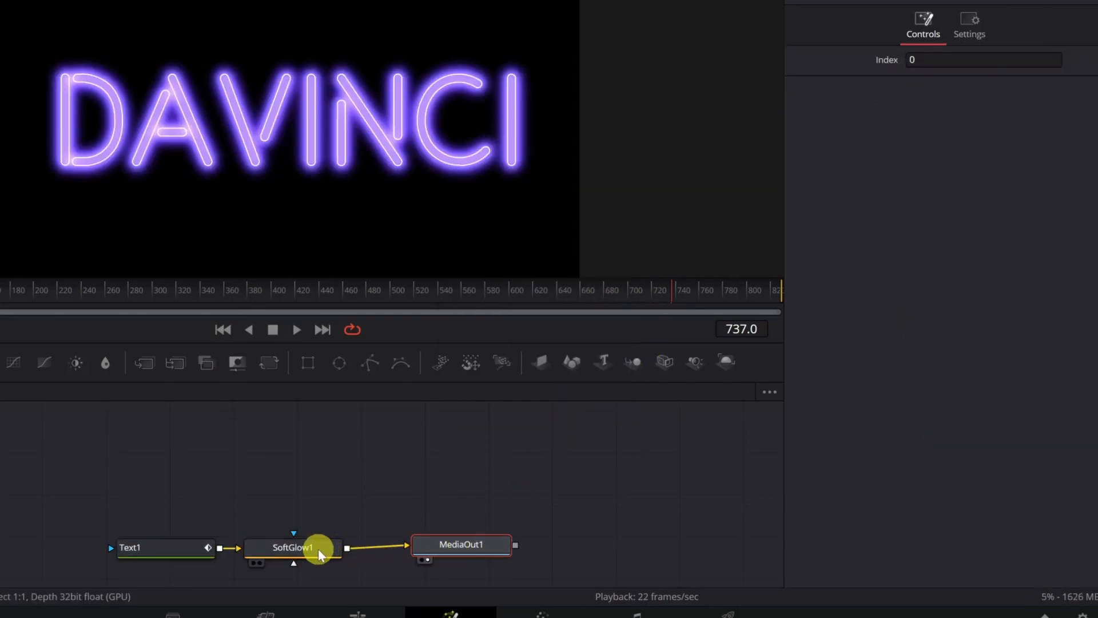
drag(318, 549, 332, 544)
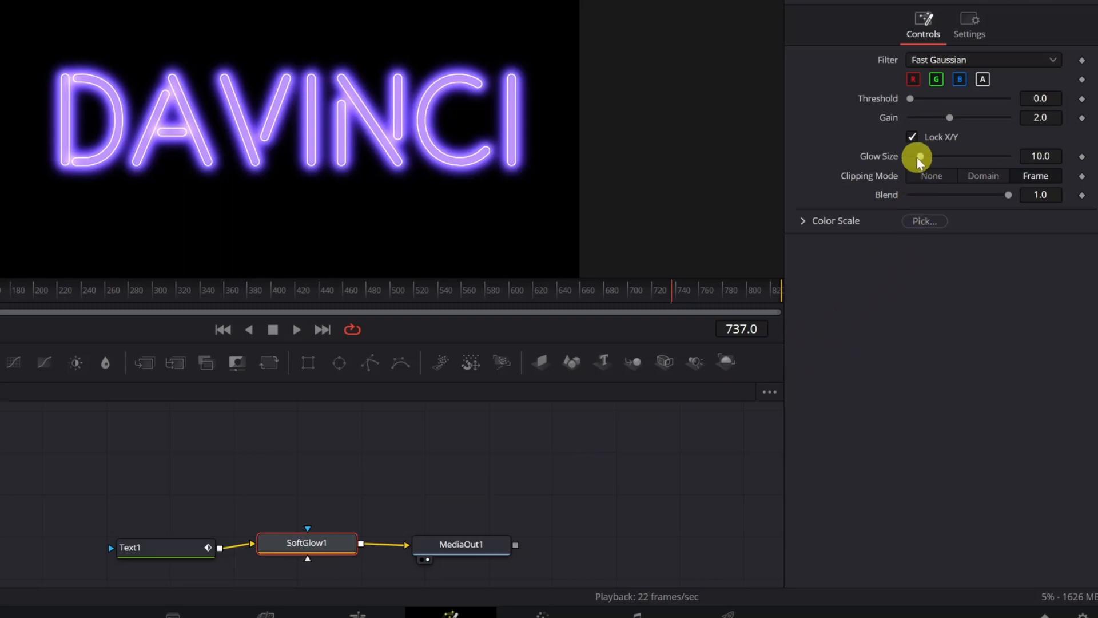
- Set the soft glow's Glow Size to 0 and Gain to 0.197, then preview
mouse_move(917, 161)
mouse_down()
mouse_move(863, 156)
mouse_move(906, 162)
mouse_up()
drag(950, 117, 921, 118)
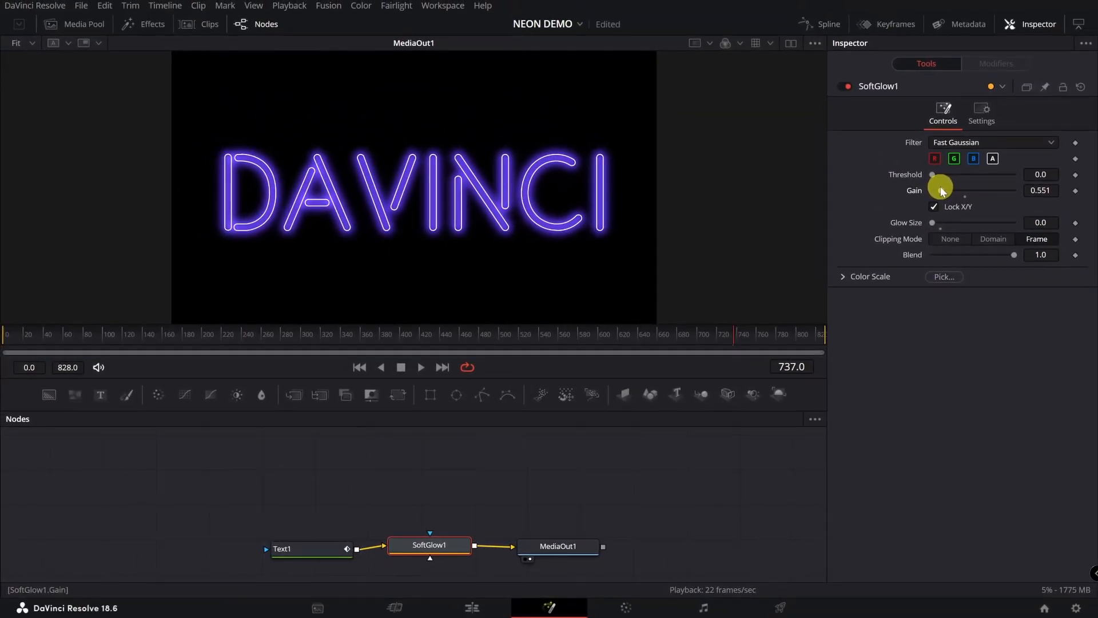
scroll(615, 243, up, 5)
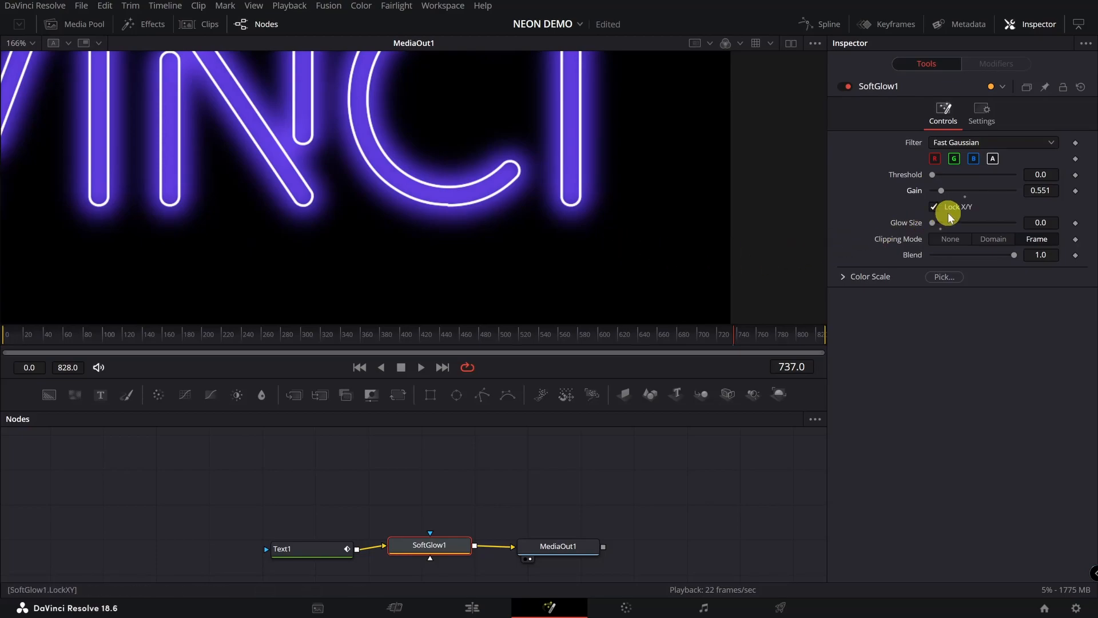
drag(942, 189, 937, 188)
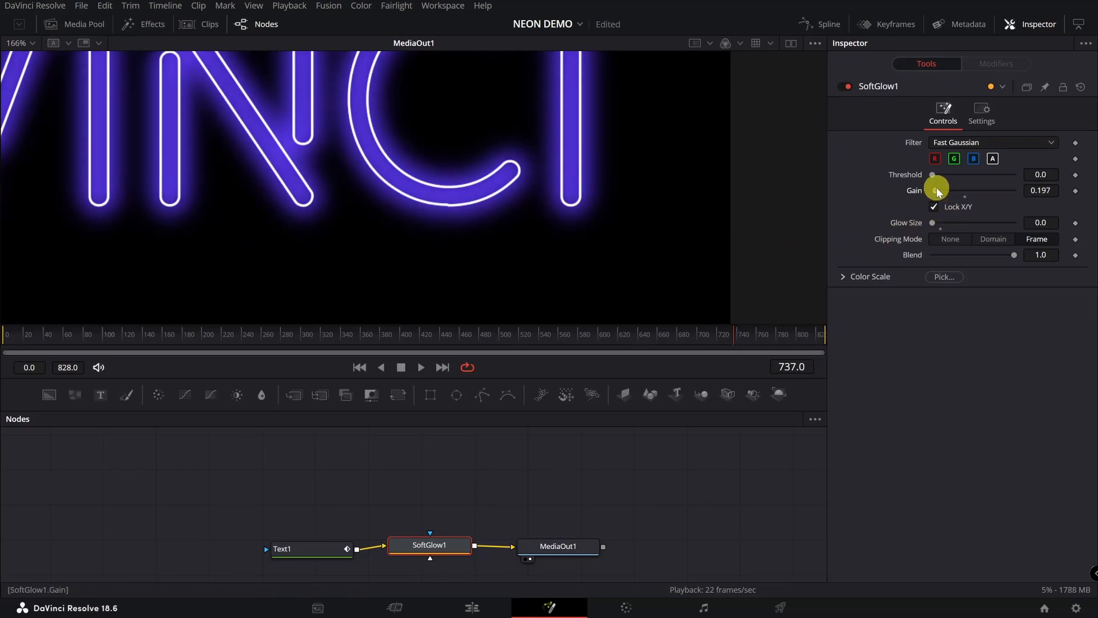
click(421, 366)
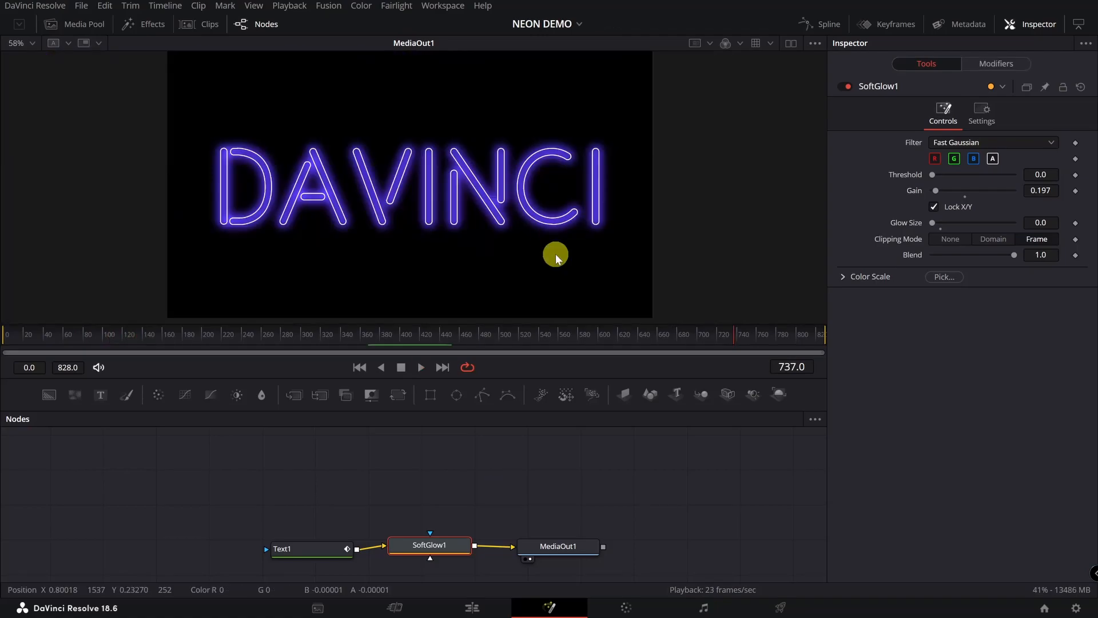
- Add a Background1 node and merge Text1 over it through Merge1 into SoftGlow1
drag(300, 551, 255, 543)
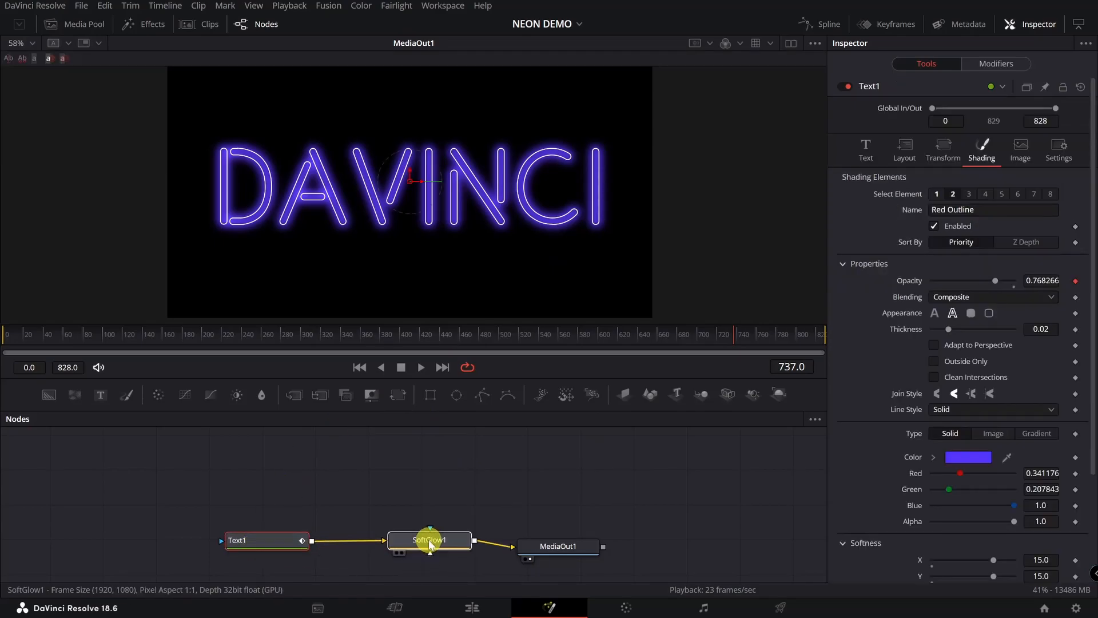
click(430, 541)
drag(559, 551, 597, 553)
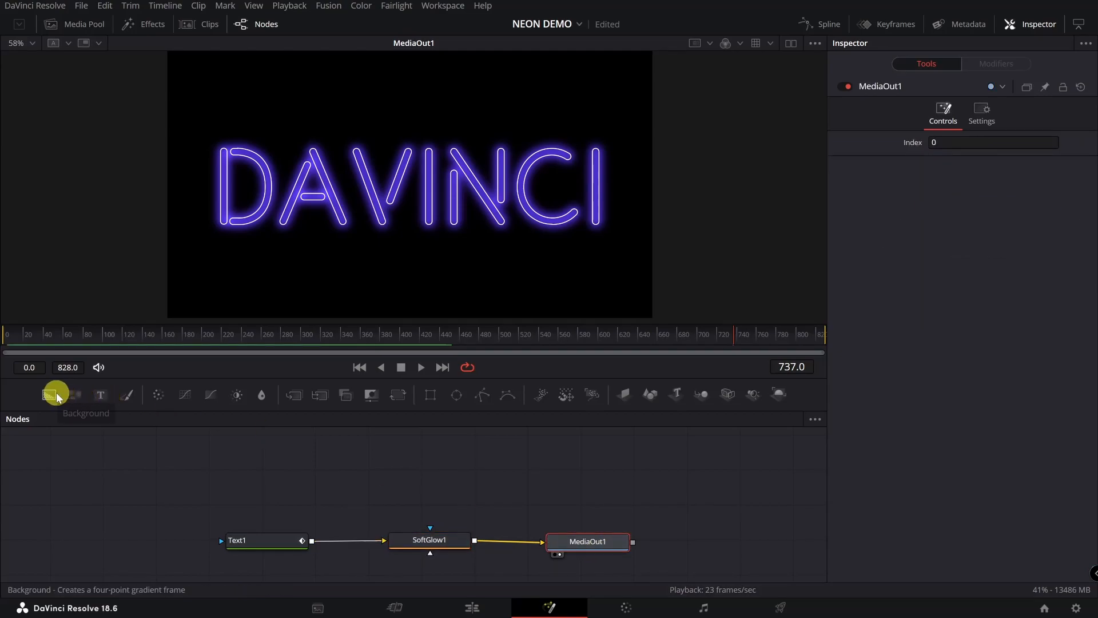
drag(57, 396, 156, 546)
drag(259, 536, 274, 472)
drag(377, 540, 363, 493)
drag(199, 543, 388, 541)
drag(327, 468, 226, 539)
click(297, 472)
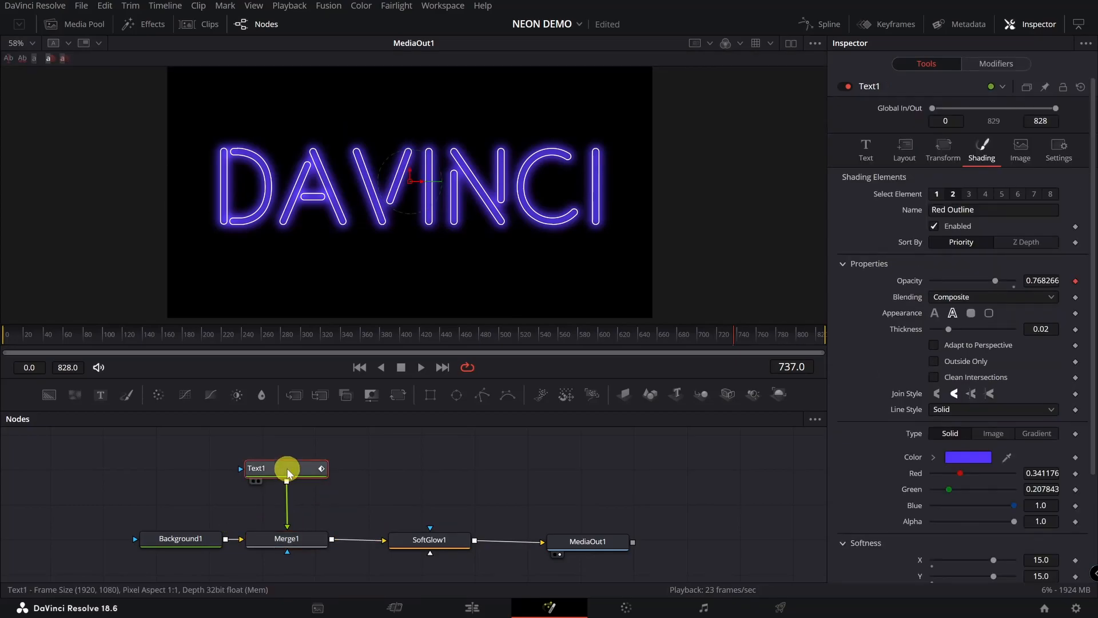
- Duplicate the Text1 node and merge the copy over the existing composite
right_click(289, 472)
click(417, 478)
right_click(418, 478)
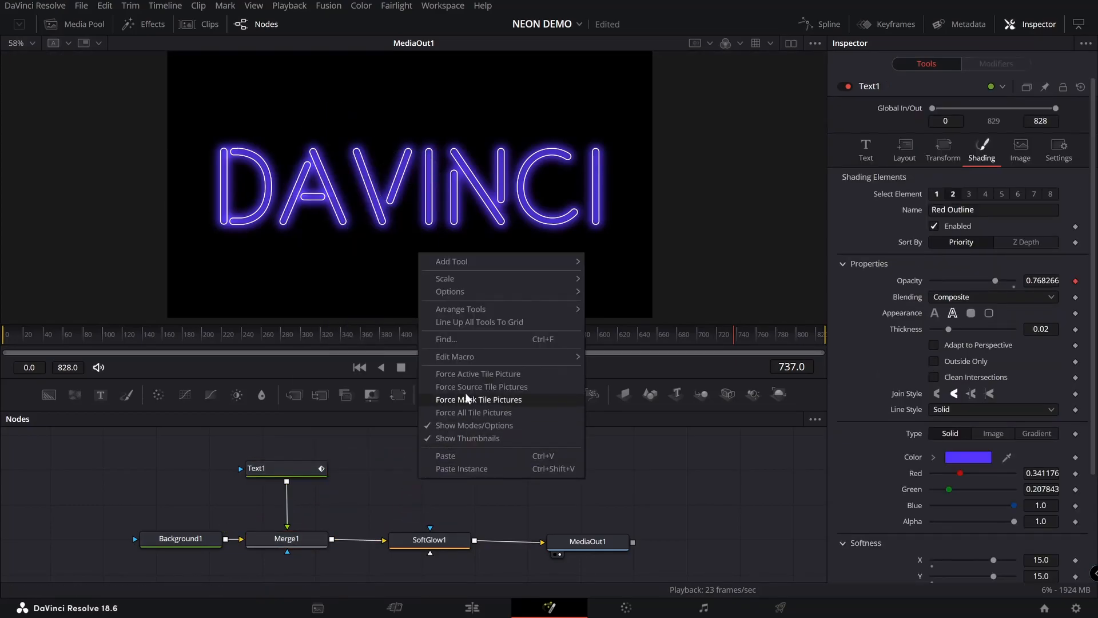
click(460, 456)
drag(414, 474, 343, 537)
click(393, 465)
- Replace the copy's DAVINCI text with a row of dashes and tighten its tracking and spacing
click(910, 198)
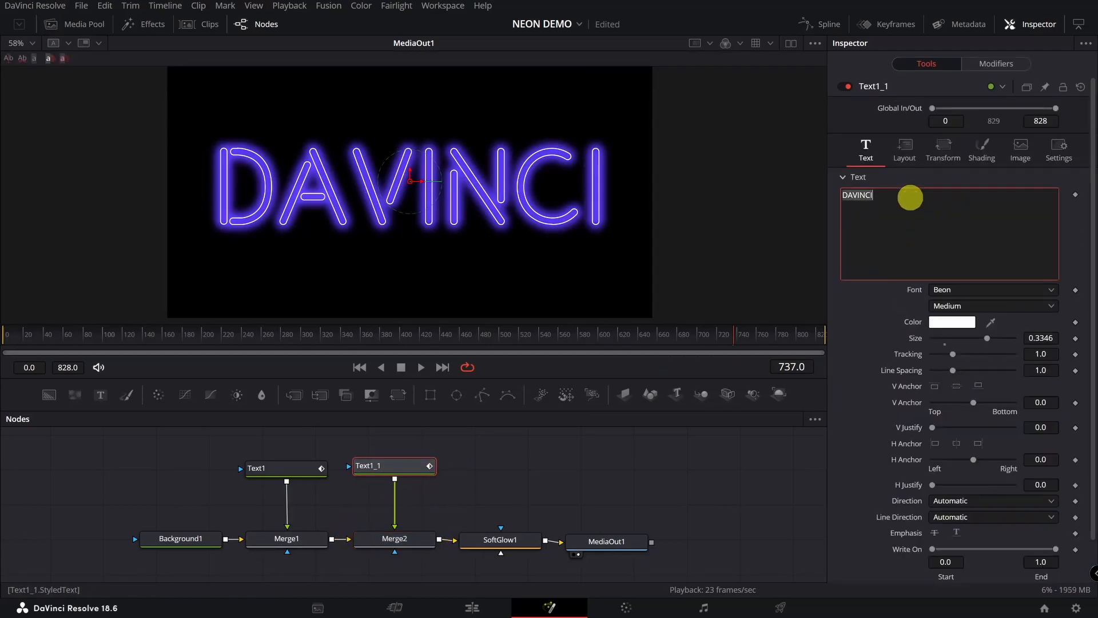
key(BackSpace)
text(--------------------------------)
drag(949, 349, 948, 350)
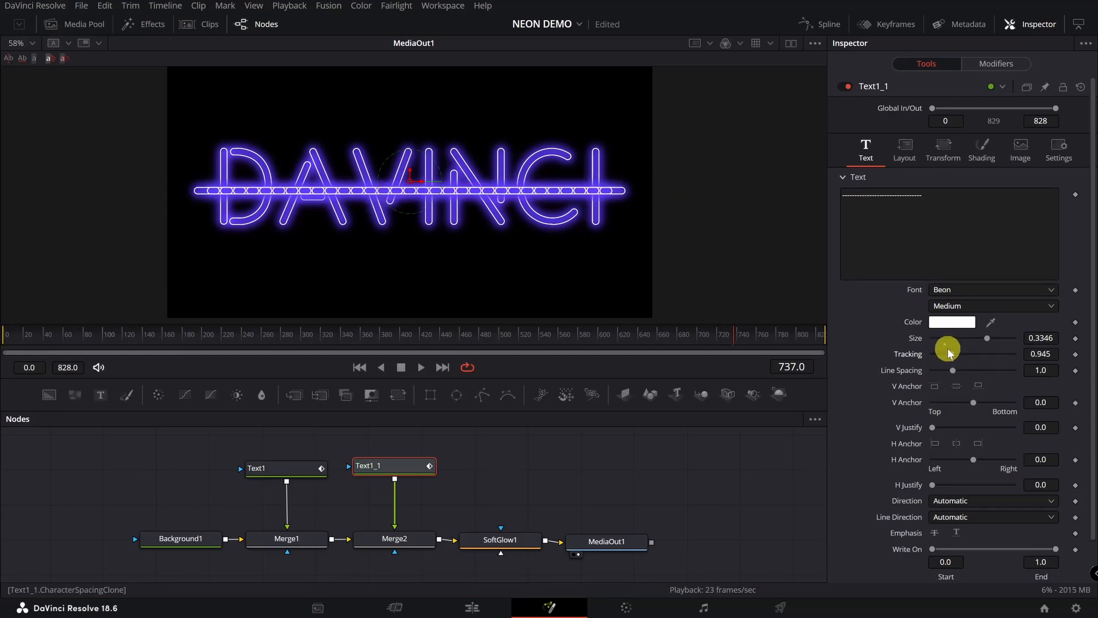
click(944, 155)
mouse_move(1040, 210)
mouse_down()
mouse_move(1018, 210)
mouse_move(1034, 209)
mouse_up()
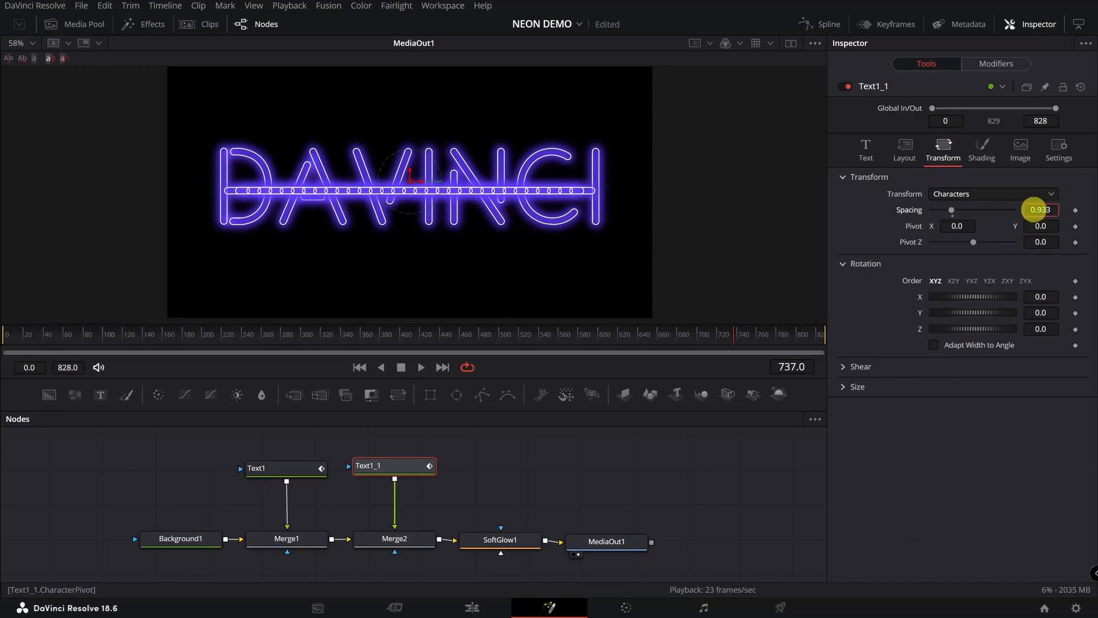
- Move the dash line below DAVINCI to Center Y 0.278 and widen its spacing slightly
click(905, 150)
drag(1040, 210, 901, 209)
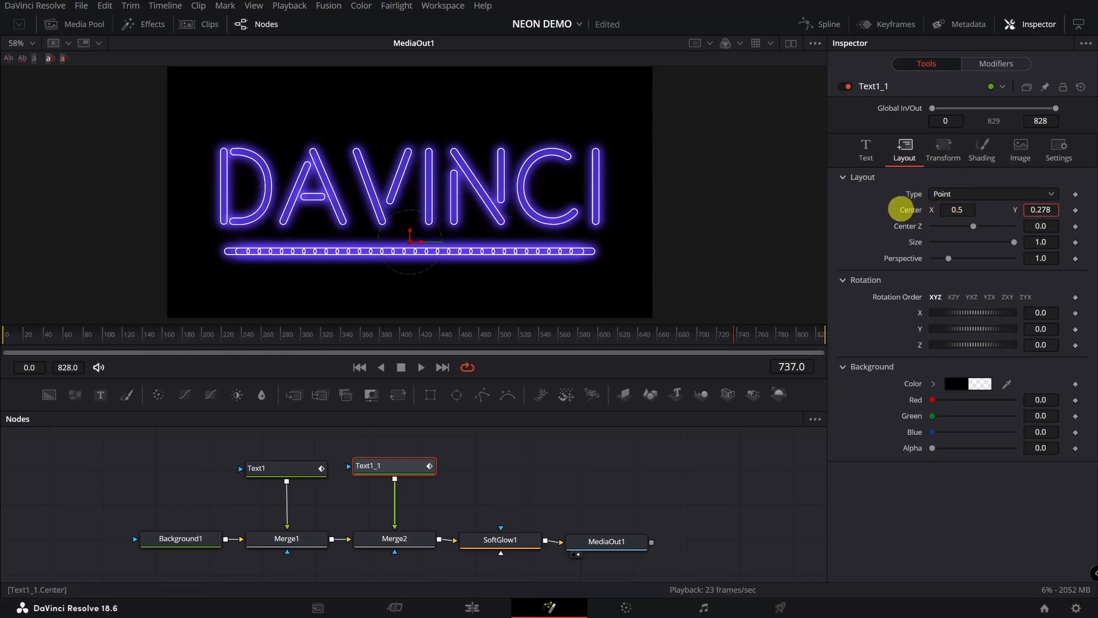
click(943, 151)
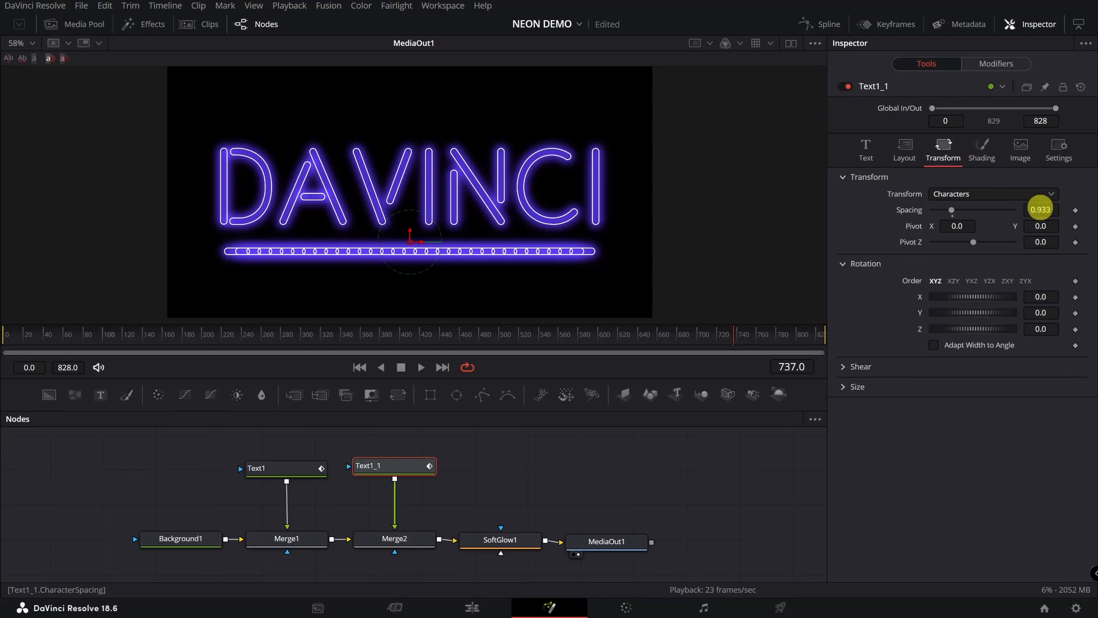
drag(1040, 212, 1043, 211)
- Set the dash line's shading colour to dark red
click(866, 149)
click(982, 150)
click(980, 453)
drag(613, 167, 814, 253)
click(616, 292)
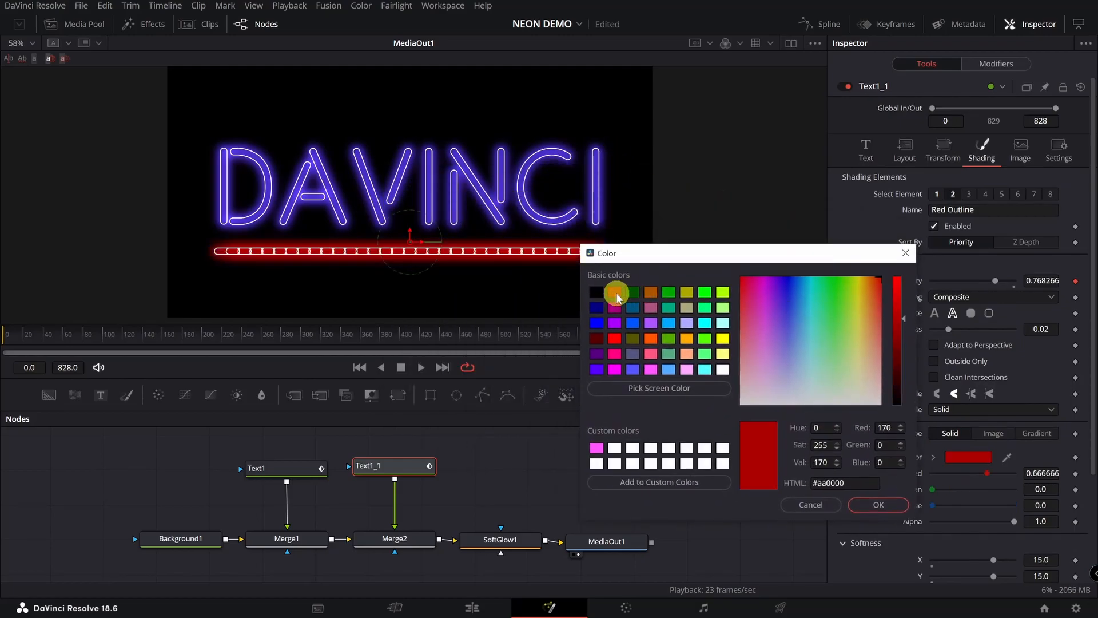
click(878, 504)
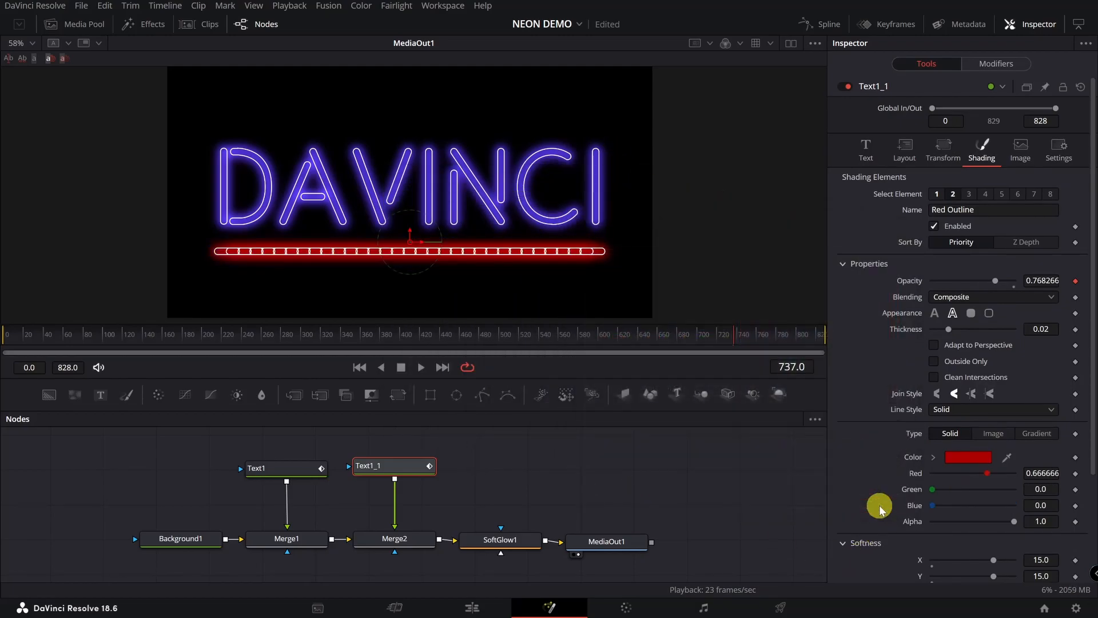
- Duplicate the red dash node Text1_1 and merge it via Merge3 ahead of SoftGlow1
right_click(402, 471)
click(457, 139)
right_click(518, 469)
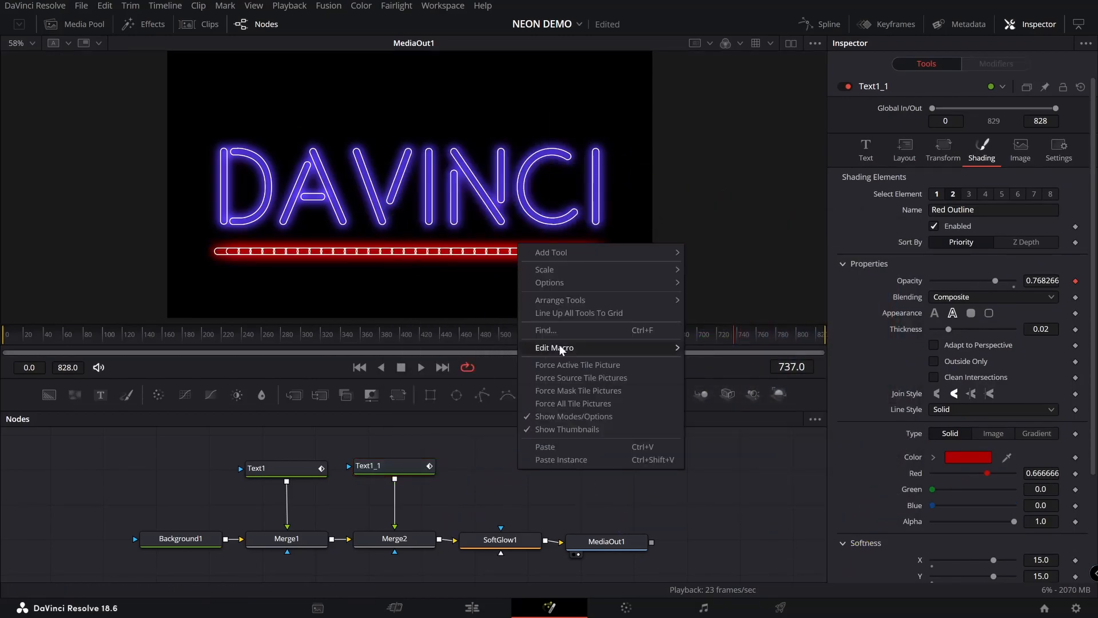
click(545, 447)
drag(561, 469, 457, 543)
drag(632, 547, 709, 547)
drag(524, 577, 726, 543)
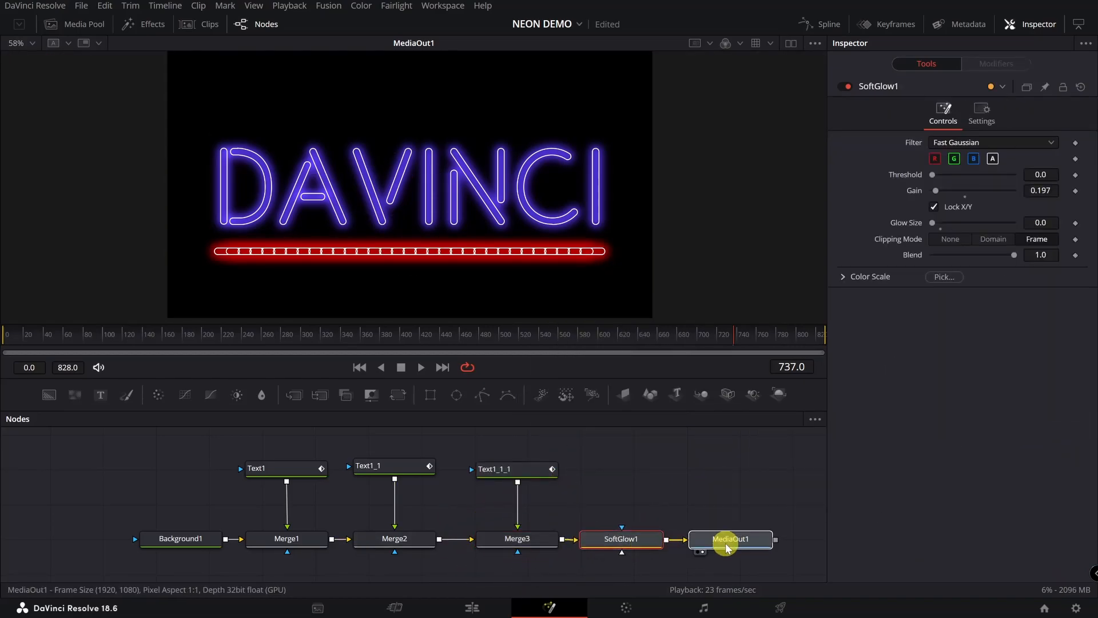
- Place the second red bar above DAVINCI at Center Y 0.738 and play the animation
click(509, 470)
click(945, 151)
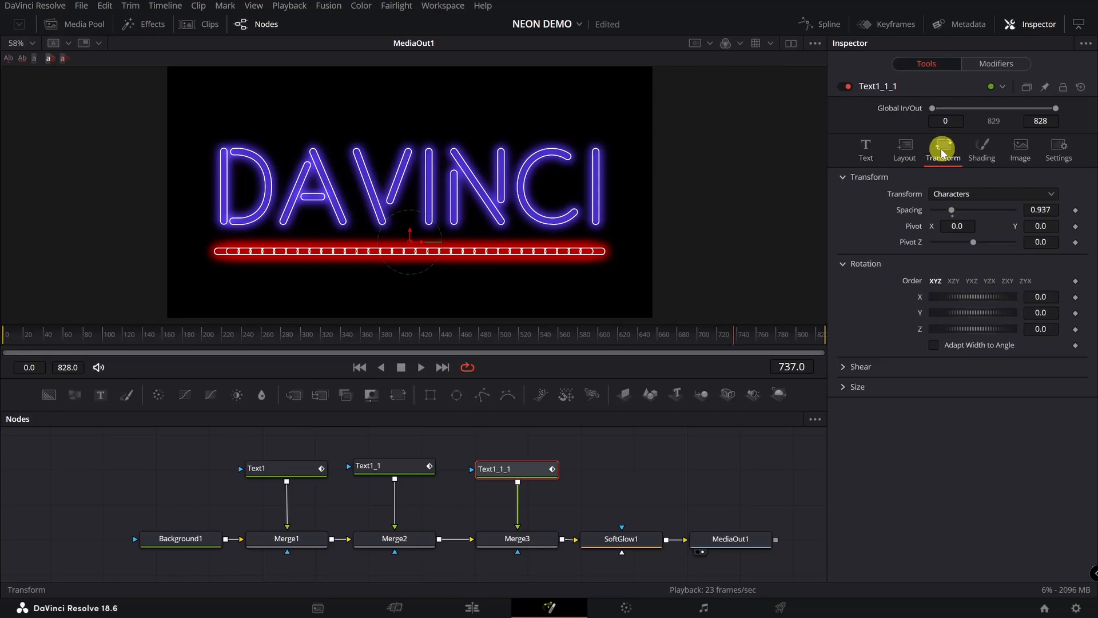
click(903, 149)
drag(1042, 209, 800, 245)
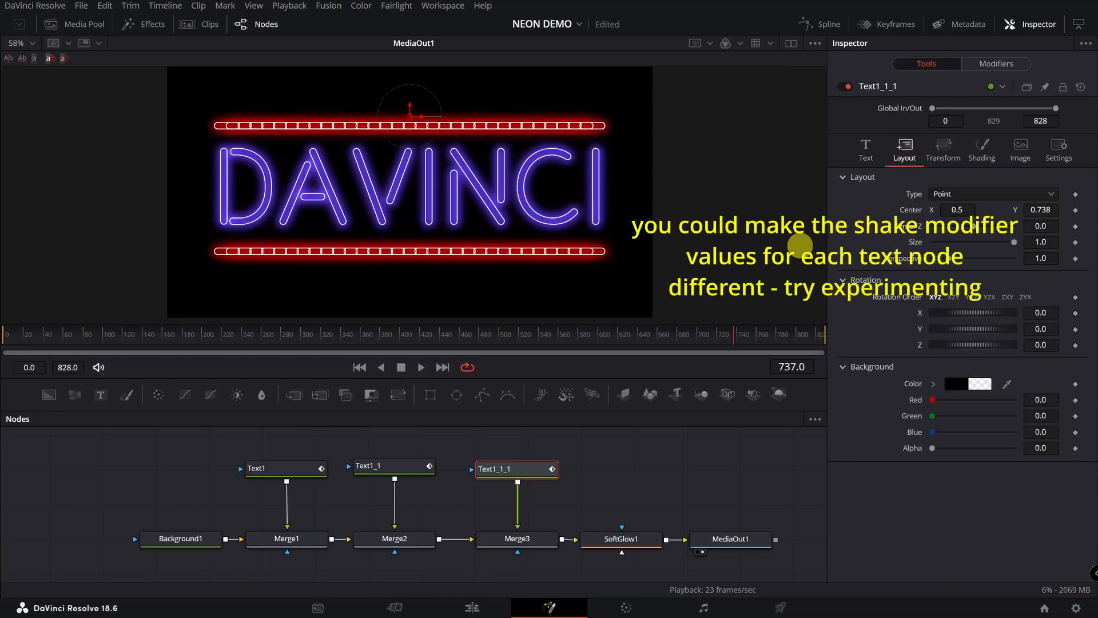
click(419, 367)
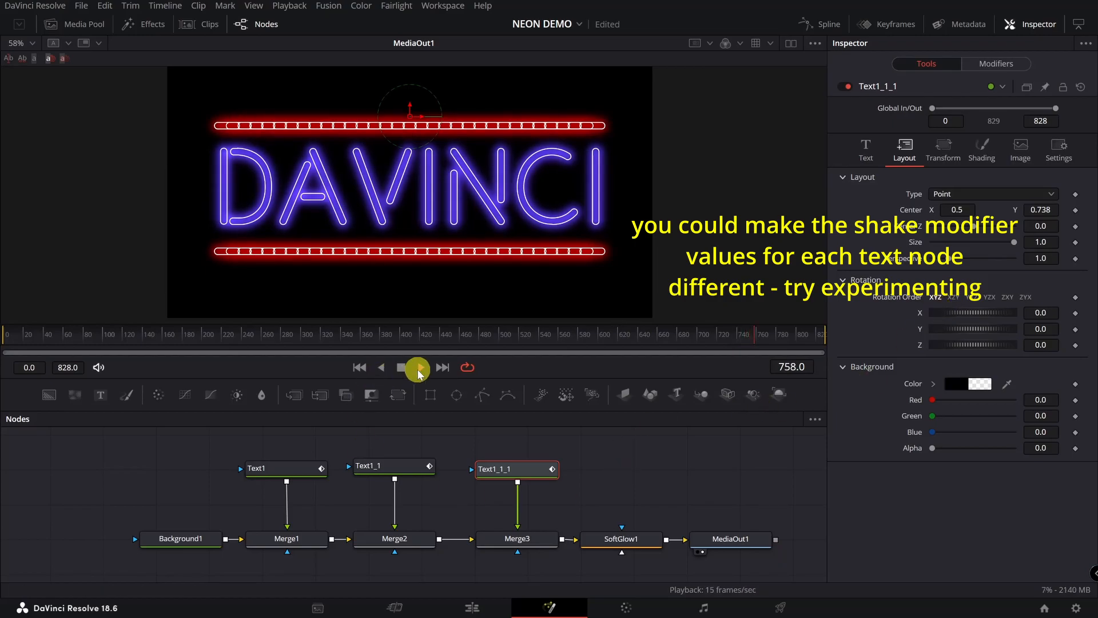